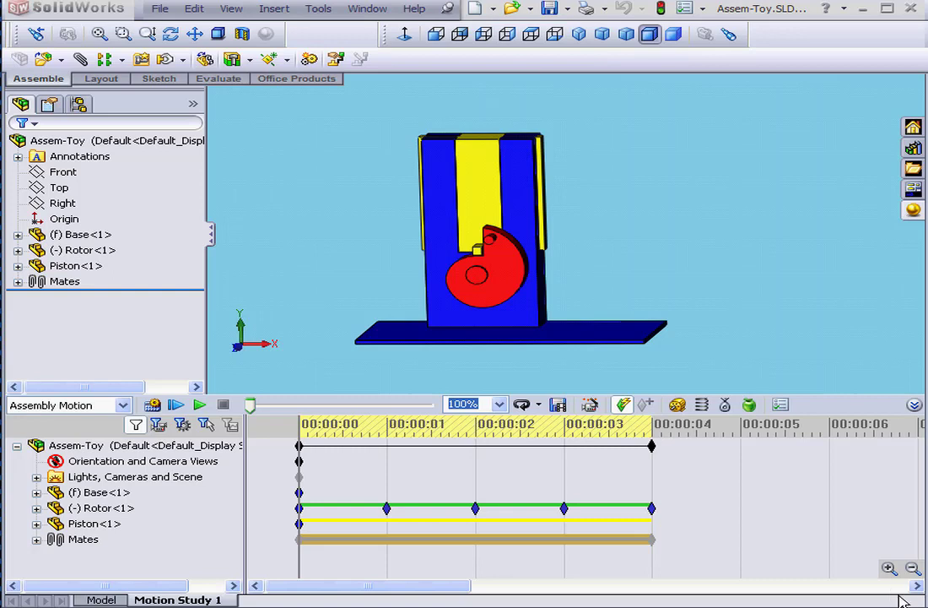
# - Check the MotionManager tree and test-turn the rotor, then return from Motion Study 1 to the model
pyautogui.click(771, 487)
pyautogui.click(637, 380)
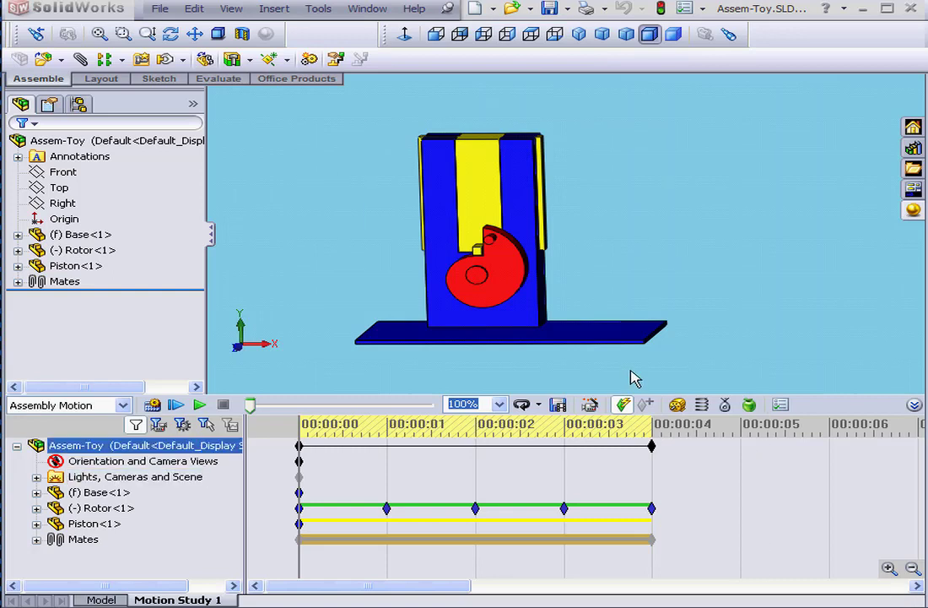
pyautogui.moveTo(498, 269)
pyautogui.mouseDown()
pyautogui.moveTo(493, 257)
pyautogui.moveTo(519, 267)
pyautogui.moveTo(500, 246)
pyautogui.moveTo(523, 267)
pyautogui.moveTo(497, 306)
pyautogui.moveTo(518, 268)
pyautogui.mouseUp()
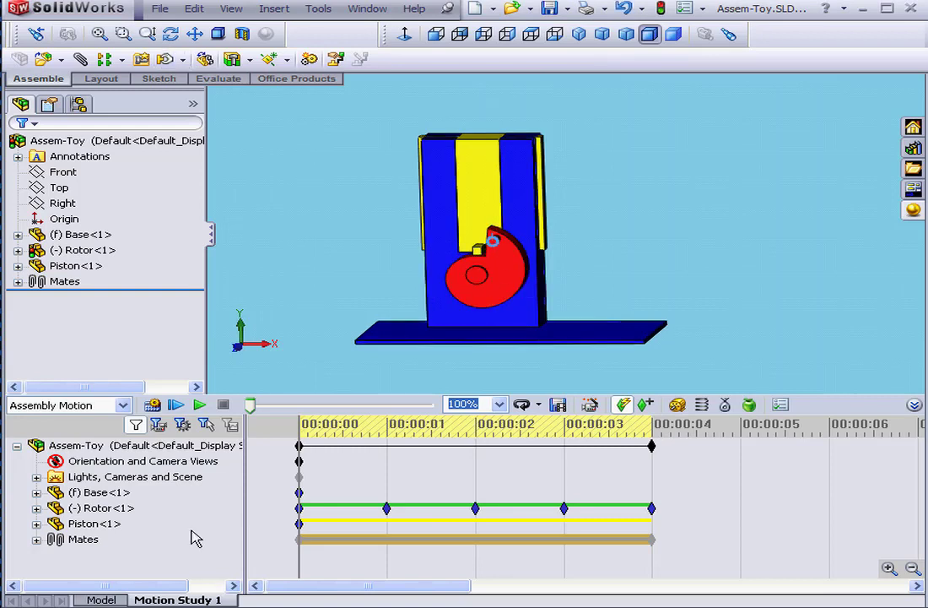
pyautogui.click(100, 599)
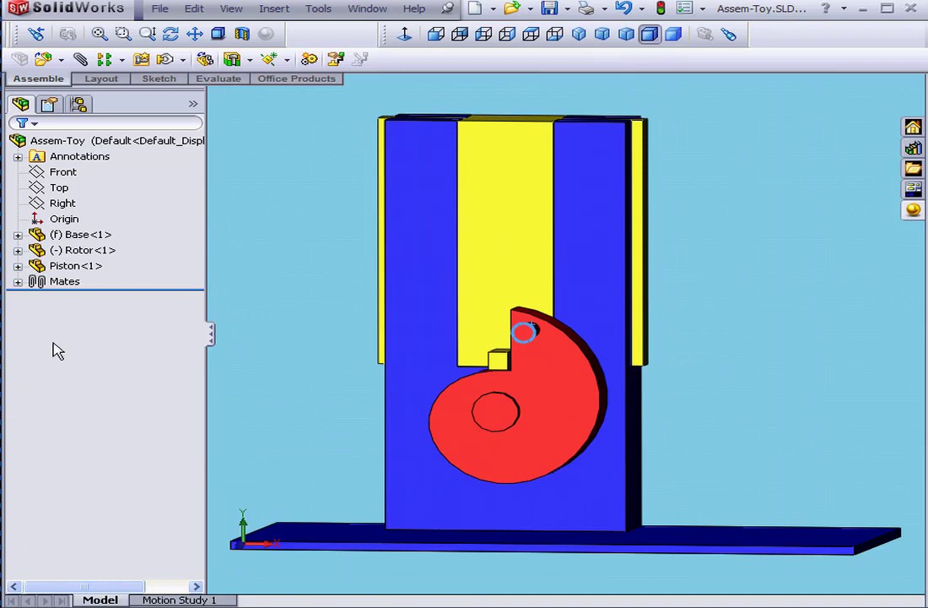
# - Expand the Mates folder, inspect Distance1 and Coincident1, and test-rotate the red rotor
pyautogui.click(18, 282)
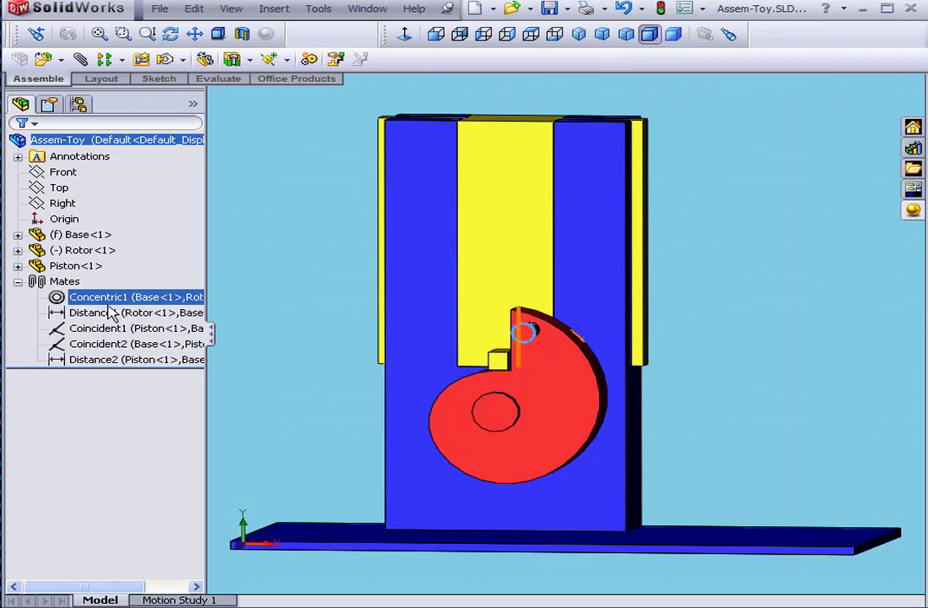
pyautogui.click(108, 314)
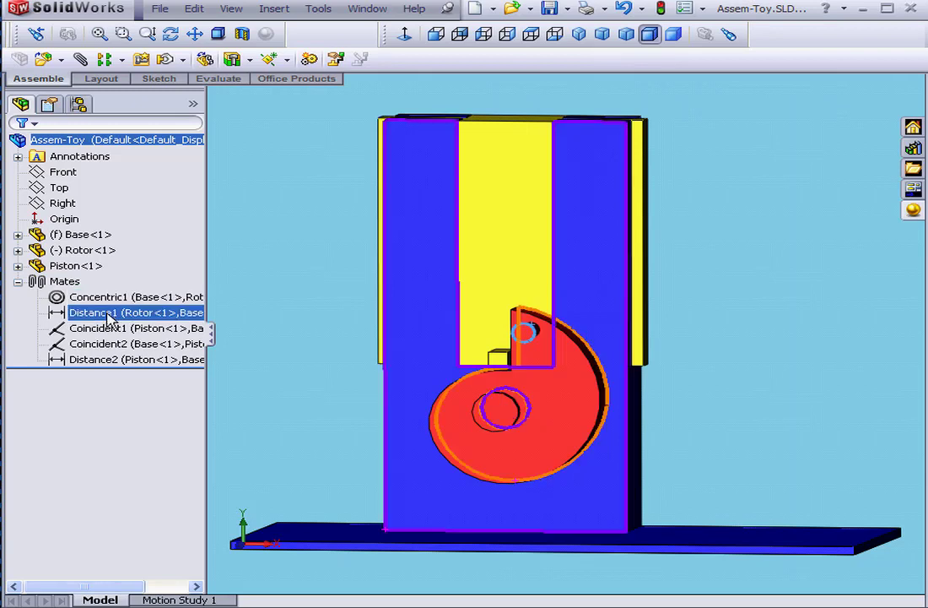
pyautogui.click(108, 328)
pyautogui.moveTo(606, 352)
pyautogui.mouseDown()
pyautogui.moveTo(595, 379)
pyautogui.moveTo(601, 352)
pyautogui.mouseUp()
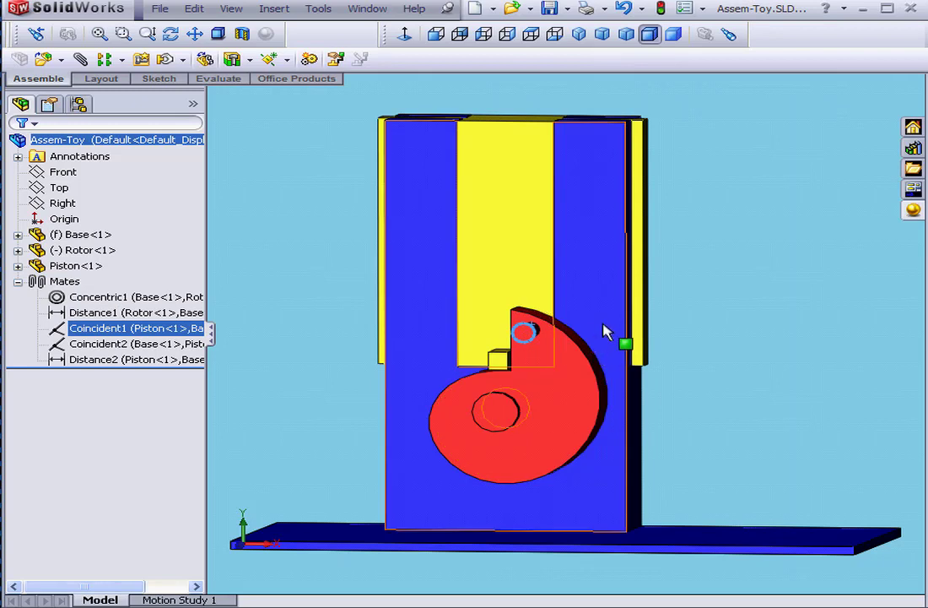
pyautogui.click(334, 326)
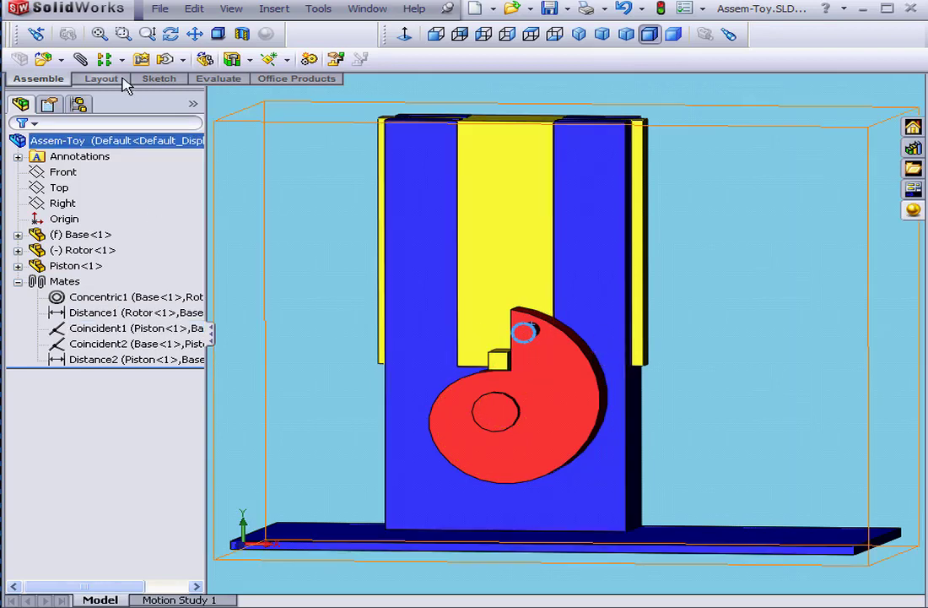
# - Start a new mate and clear the pre-selected rotor edge from Mate Selections
pyautogui.click(80, 60)
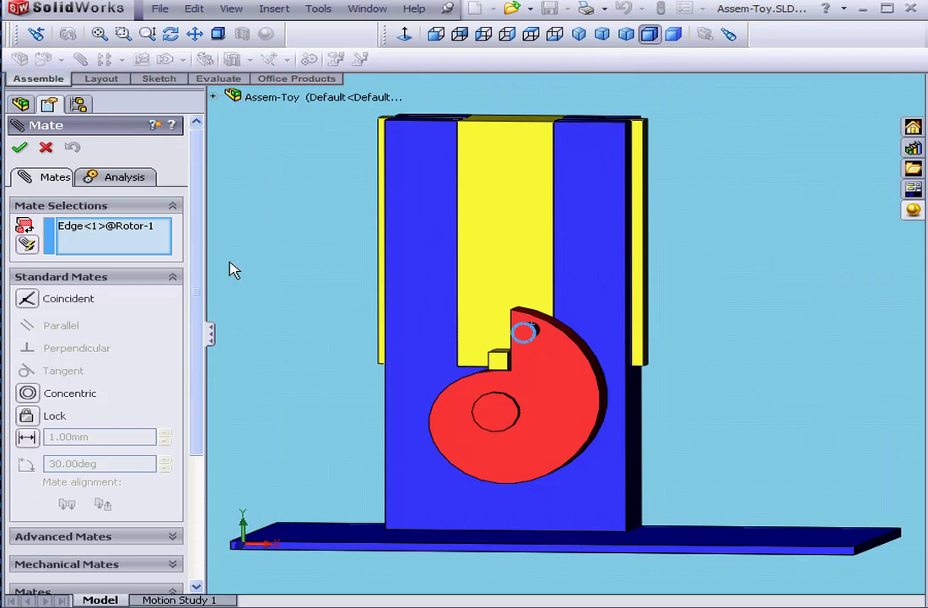
pyautogui.rightClick(125, 236)
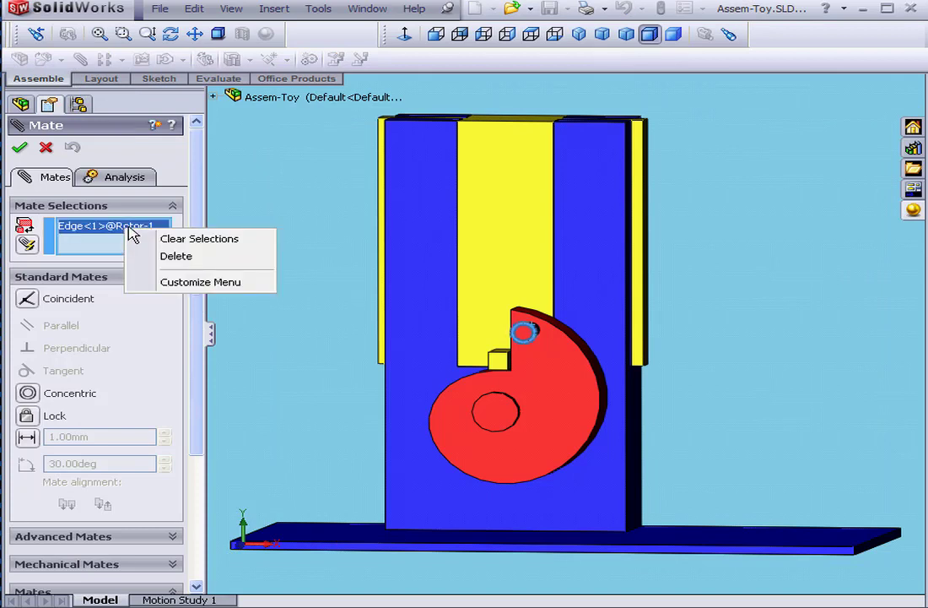
pyautogui.click(165, 240)
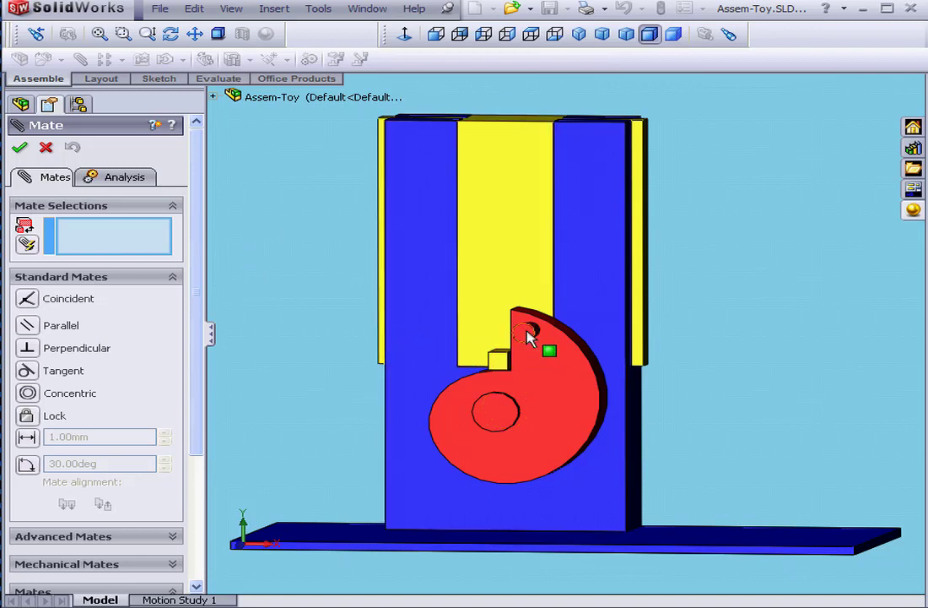
# - Turn the red cam back near the piston slot and orbit to expose the base's left side
pyautogui.moveTo(528, 336)
pyautogui.mouseDown()
pyautogui.moveTo(586, 385)
pyautogui.moveTo(591, 446)
pyautogui.moveTo(462, 496)
pyautogui.moveTo(412, 401)
pyautogui.moveTo(496, 338)
pyautogui.moveTo(545, 344)
pyautogui.moveTo(532, 340)
pyautogui.moveTo(539, 348)
pyautogui.mouseUp()
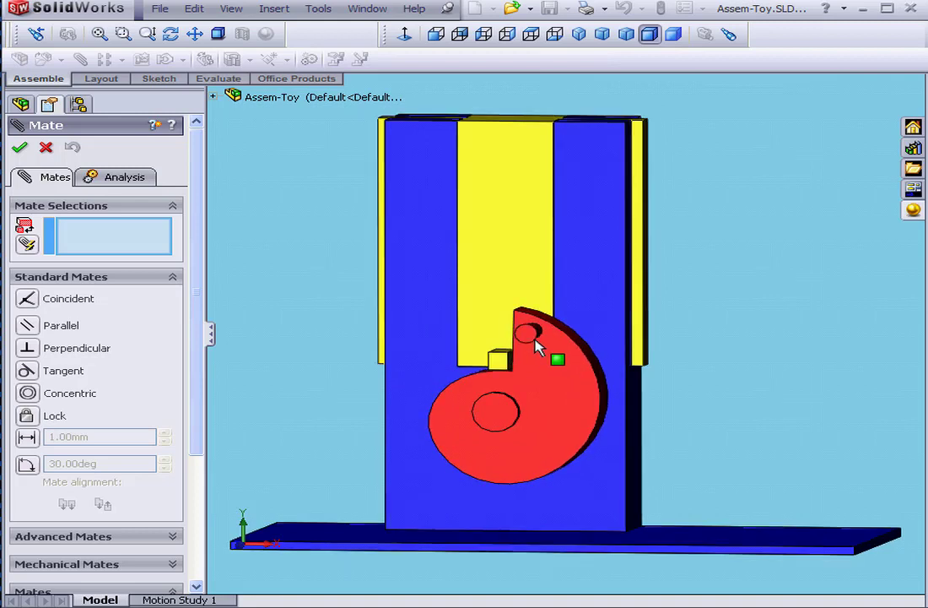
pyautogui.moveTo(538, 348); pyautogui.dragTo(489, 398)
pyautogui.moveTo(488, 398)
pyautogui.mouseDown(button='middle')
pyautogui.moveTo(530, 392)
pyautogui.moveTo(506, 397)
pyautogui.mouseUp(button='middle')
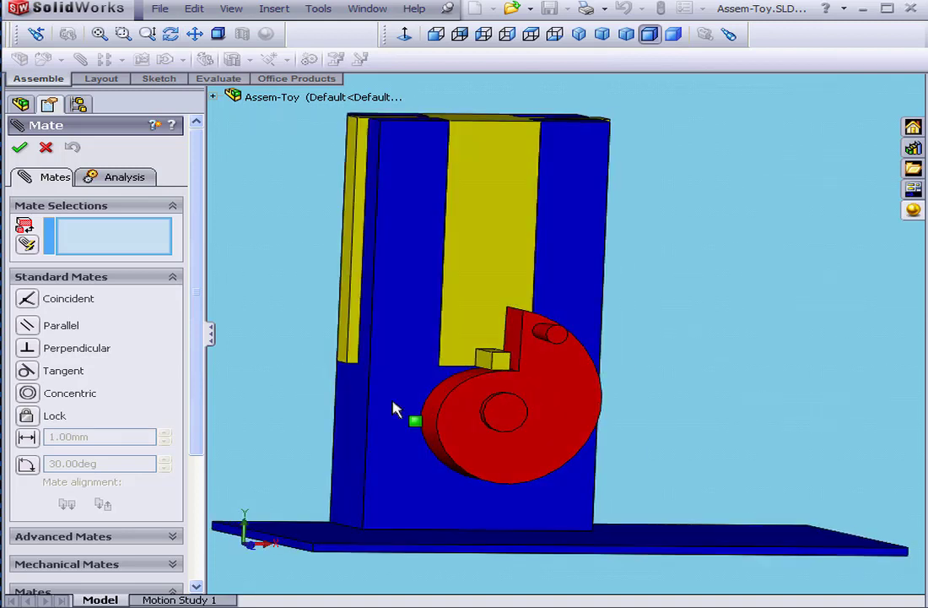
# - Create an angle mate of 0° between the base's left side face and the rotor's flat face
pyautogui.click(348, 391)
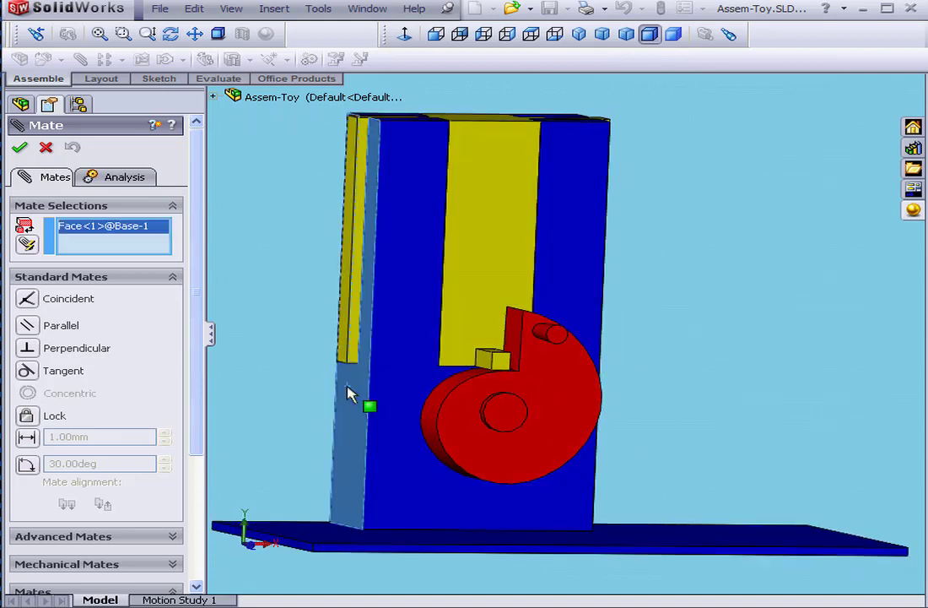
pyautogui.click(517, 336)
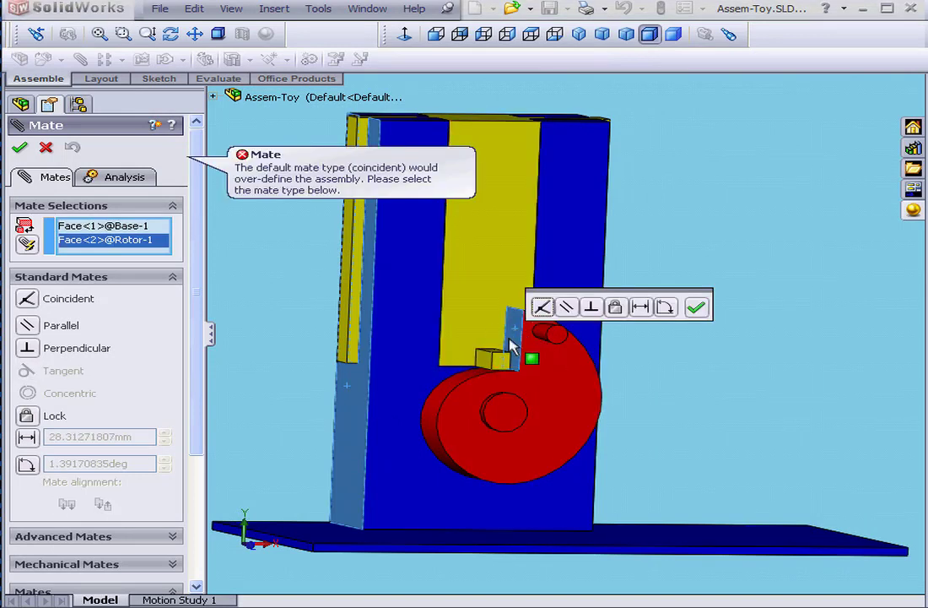
pyautogui.click(665, 307)
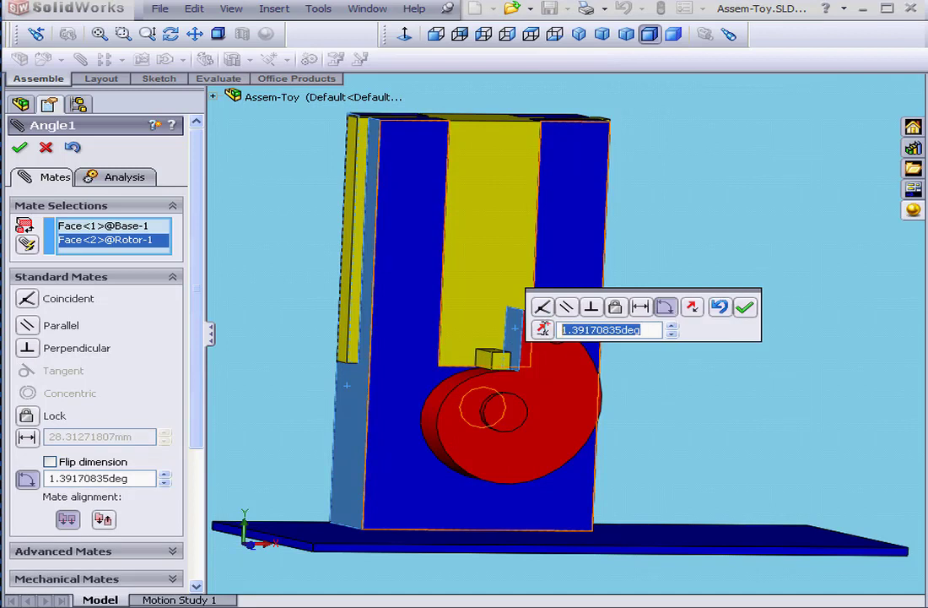
pyautogui.write('0')
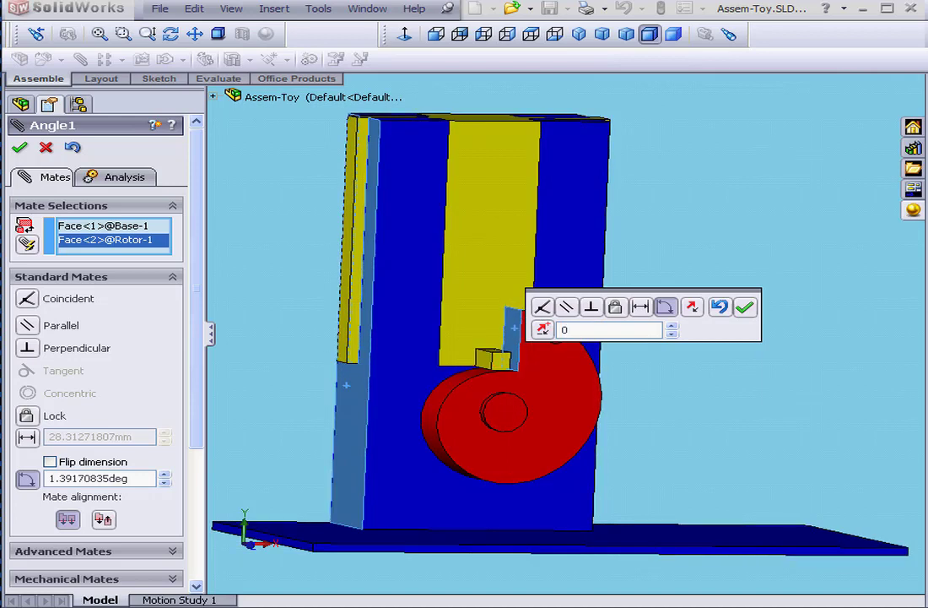
pyautogui.press('Return')
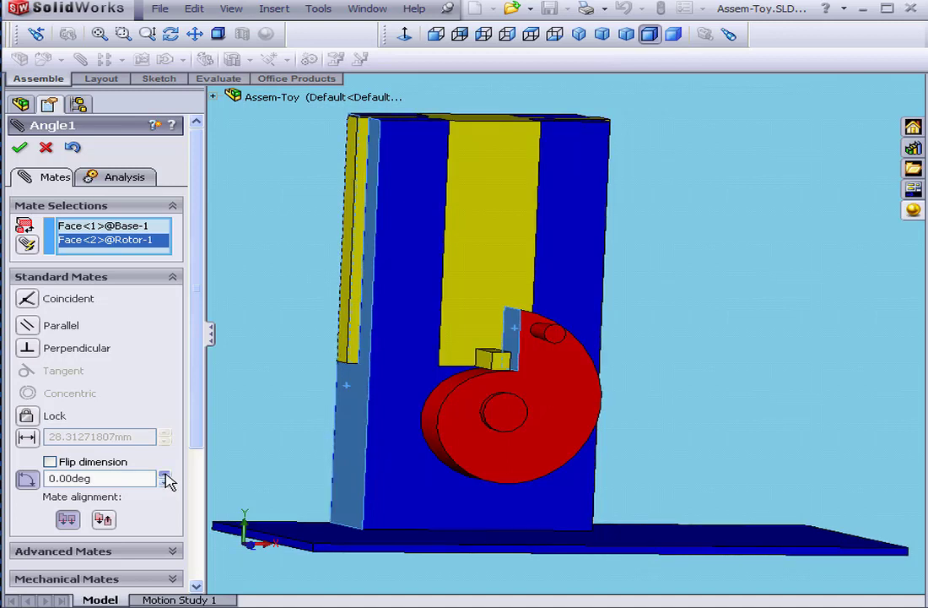
# - Test the angle spinner and Flip dimension, then reset to 0° and accept Angle1
pyautogui.click(165, 475)
pyautogui.doubleClick(165, 475)
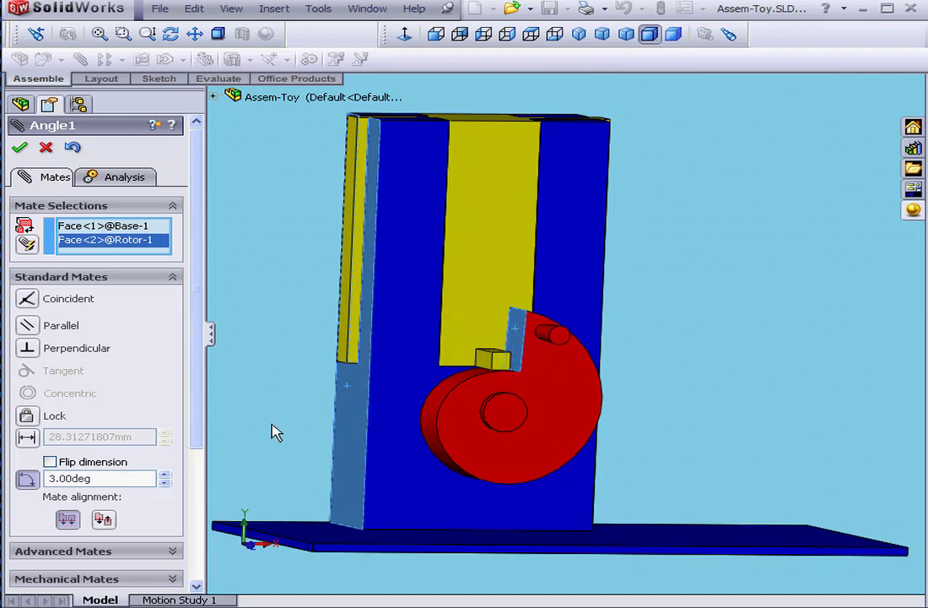
pyautogui.click(50, 462)
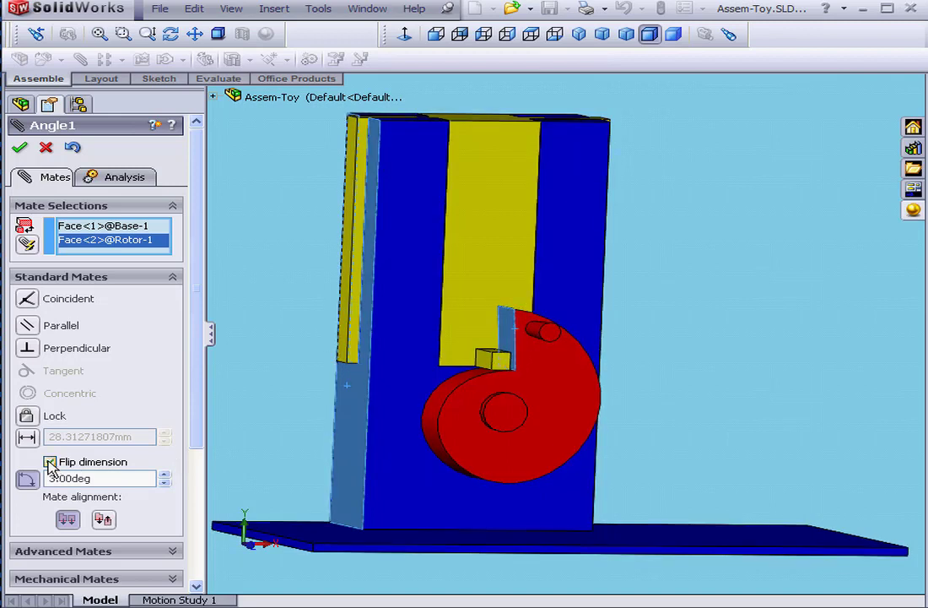
pyautogui.click(50, 462)
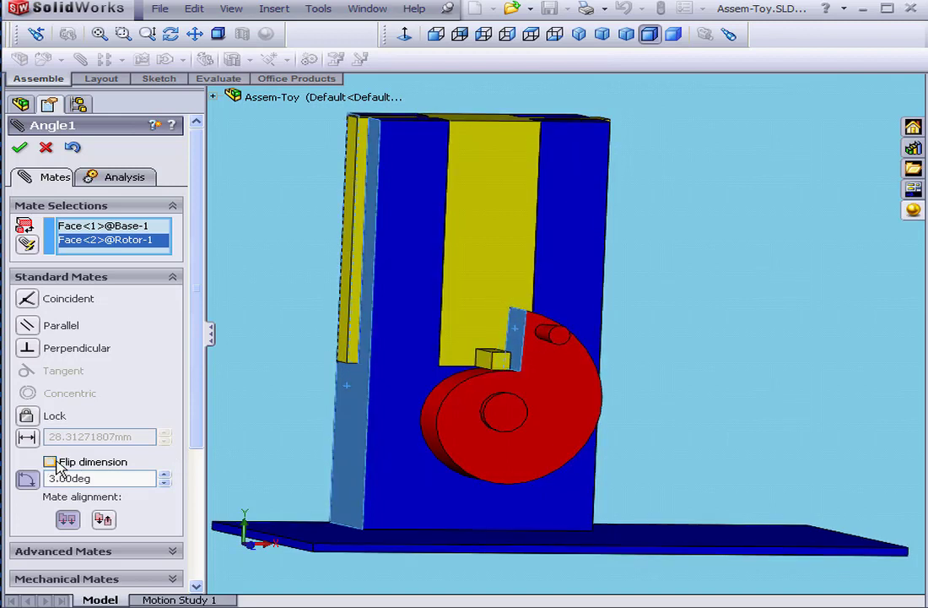
pyautogui.doubleClick(105, 477)
pyautogui.write('0')
pyautogui.press('Return')
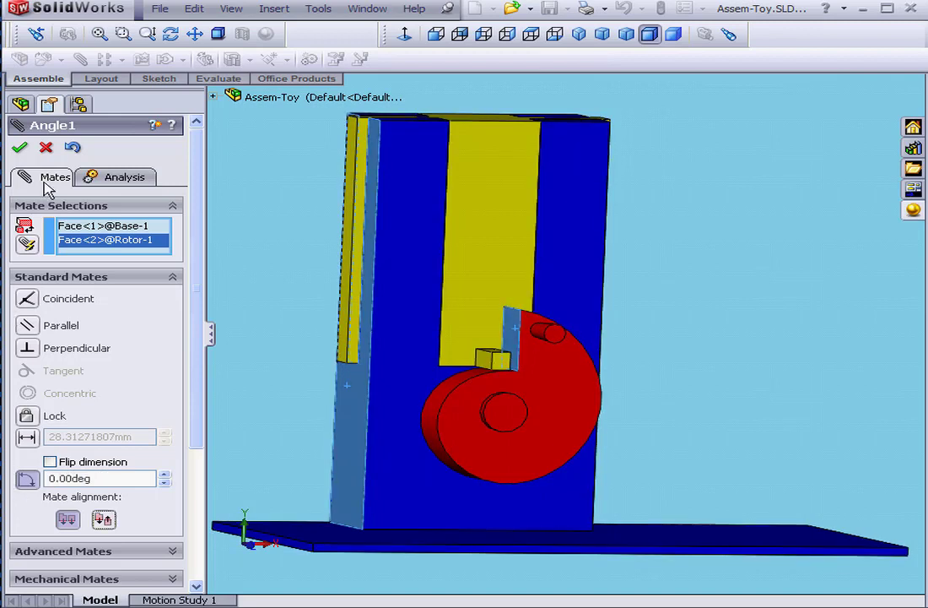
pyautogui.click(20, 148)
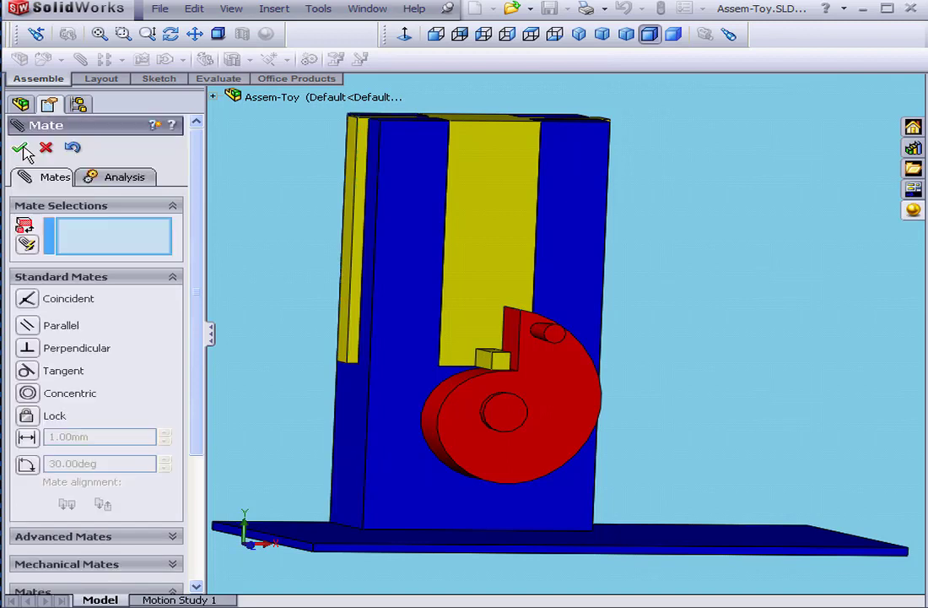
# - Finish mating, switch to Motion Study 1, and update the Rotor's time-zero key to valid positions
pyautogui.click(21, 149)
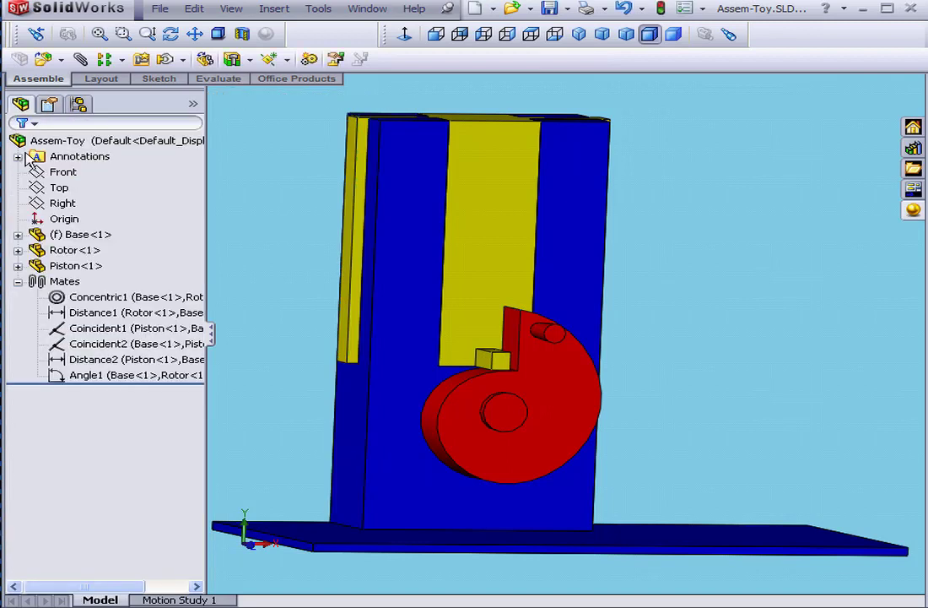
pyautogui.click(179, 600)
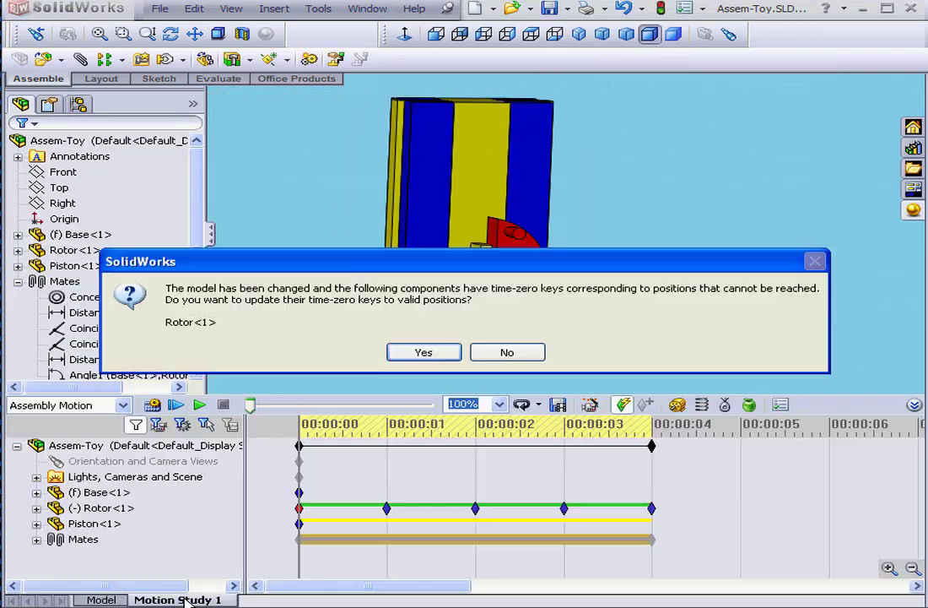
pyautogui.click(439, 353)
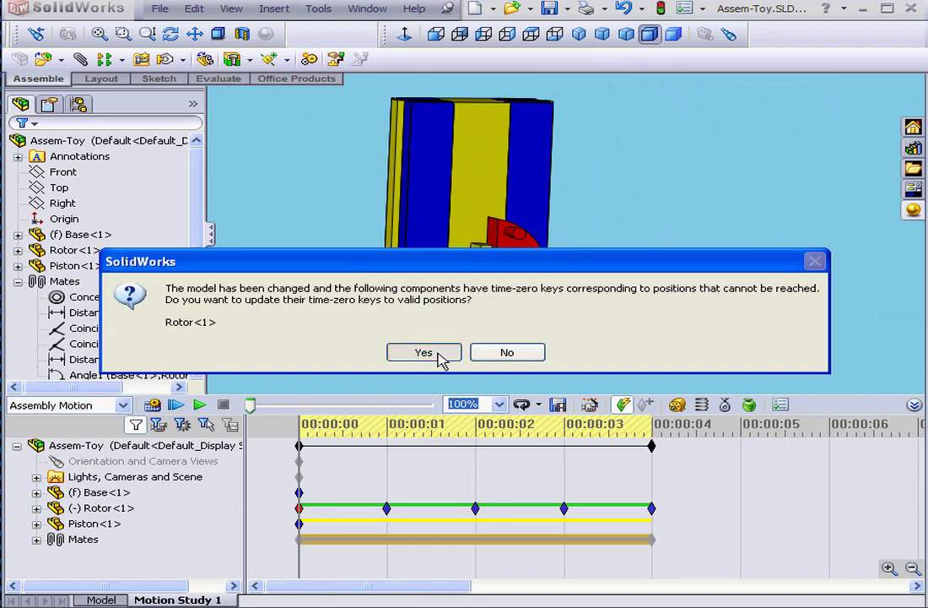
pyautogui.moveTo(300, 509)
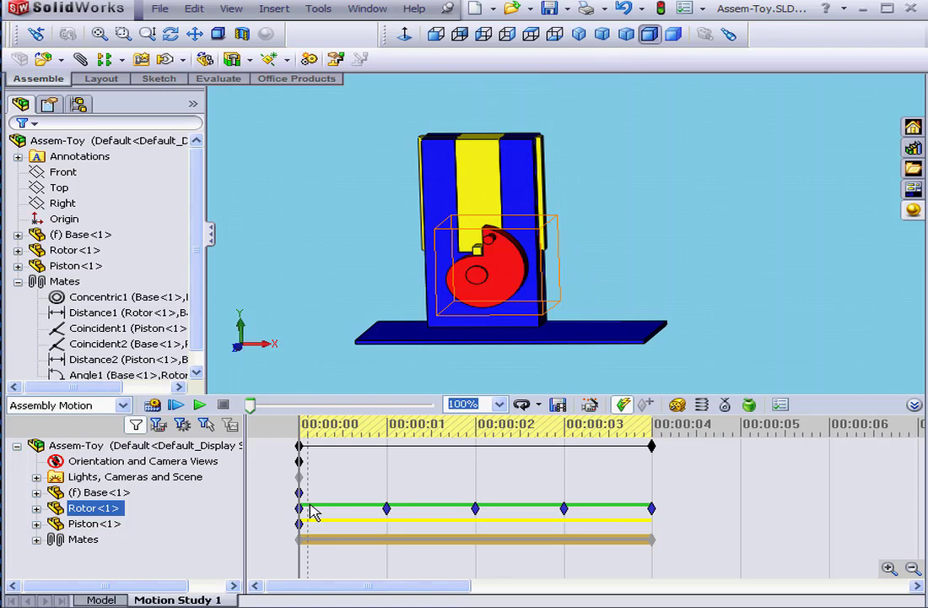
# - Delete the Rotor's timeline keys from 1 to 4 seconds
pyautogui.moveTo(667, 511); pyautogui.dragTo(327, 507)
pyautogui.rightClick(395, 509)
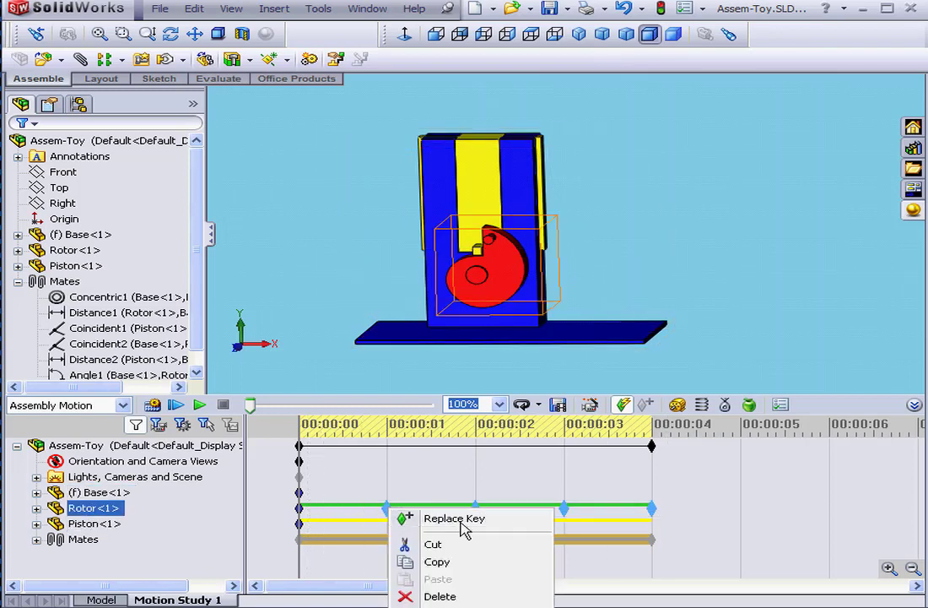
pyautogui.click(439, 596)
pyautogui.click(456, 481)
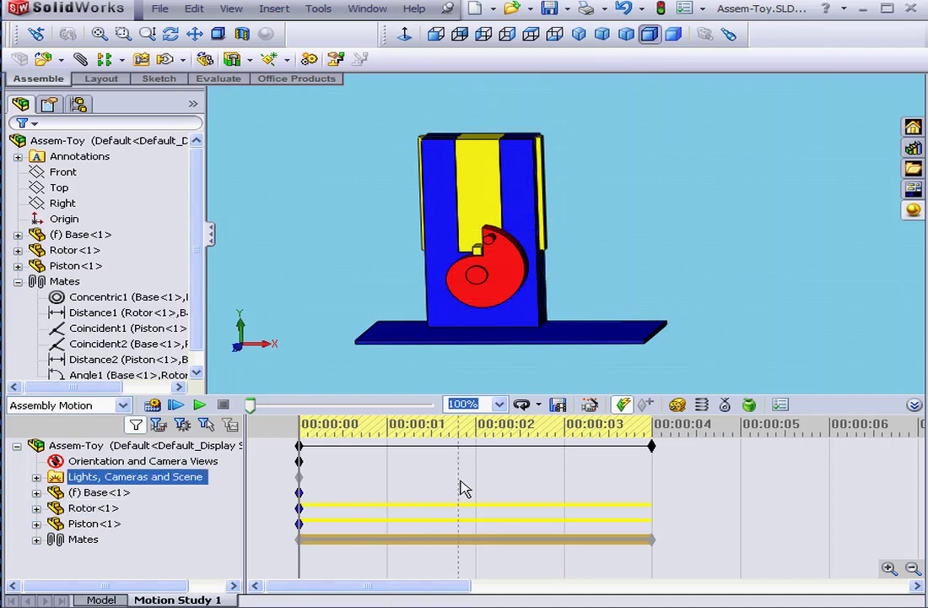
# - Expand Mates in the MotionManager tree and select Angle1
pyautogui.click(253, 516)
pyautogui.click(64, 560)
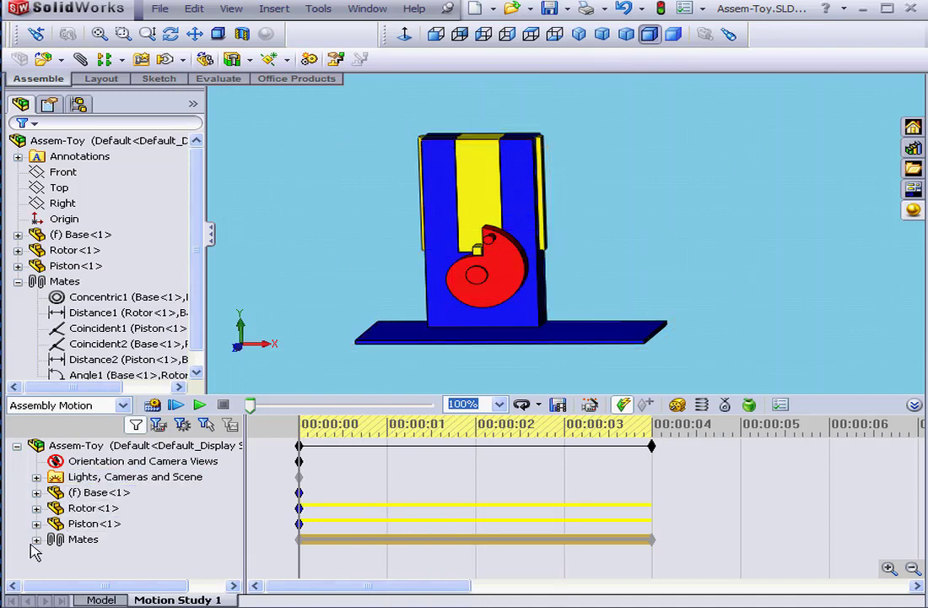
pyautogui.click(36, 540)
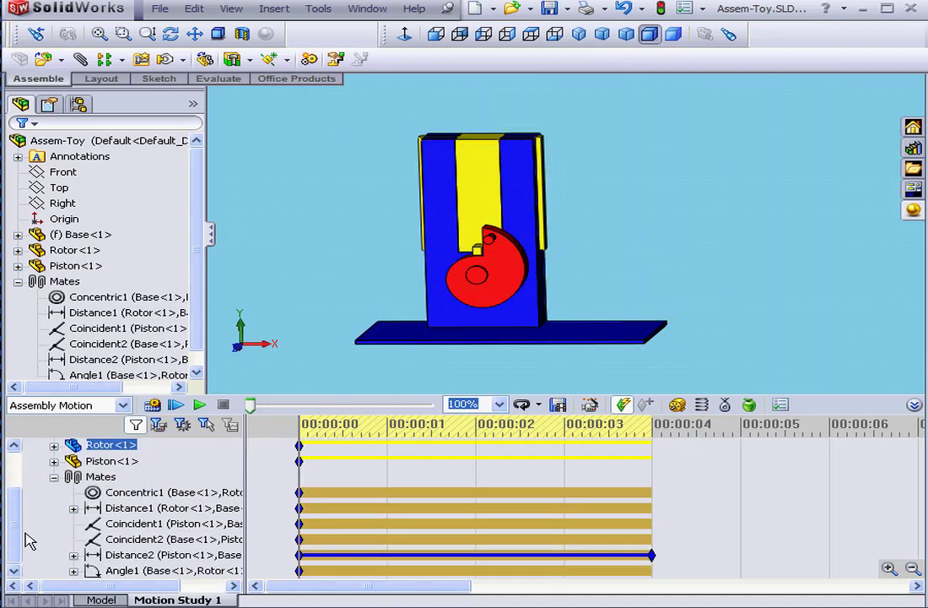
pyautogui.click(197, 572)
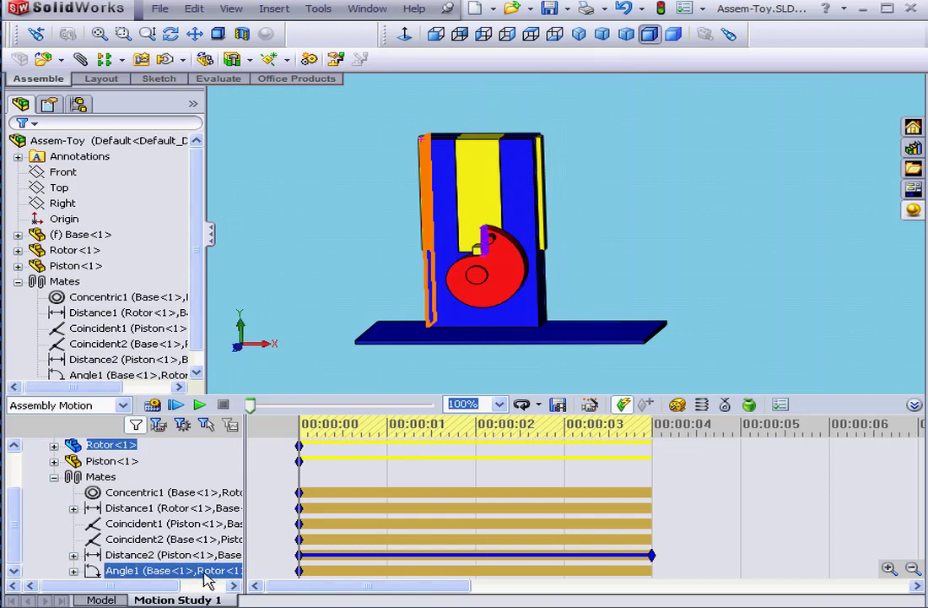
# - Key Angle1 at 90° at 1 second
pyautogui.click(400, 460)
pyautogui.click(390, 439)
pyautogui.click(388, 429)
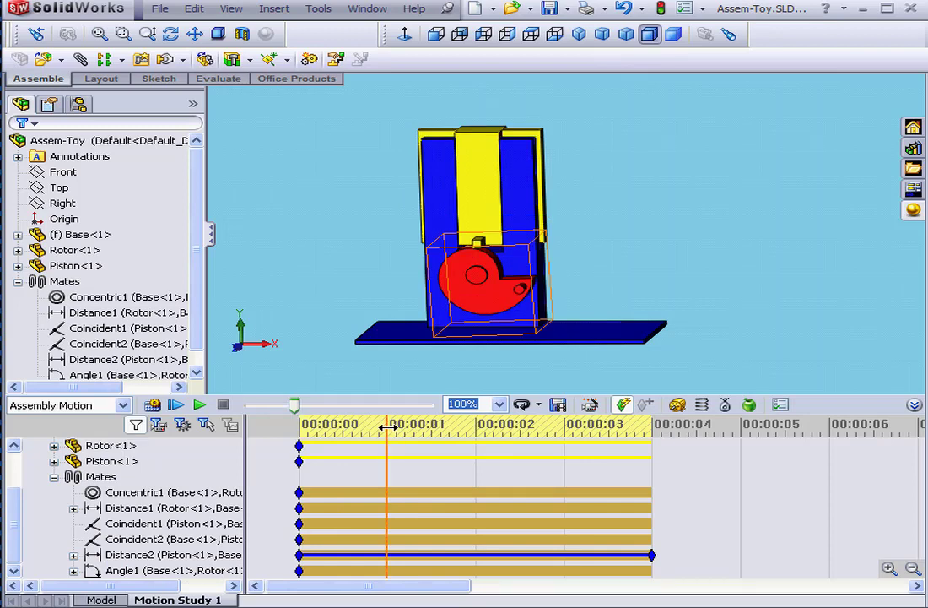
pyautogui.click(127, 507)
pyautogui.click(126, 571)
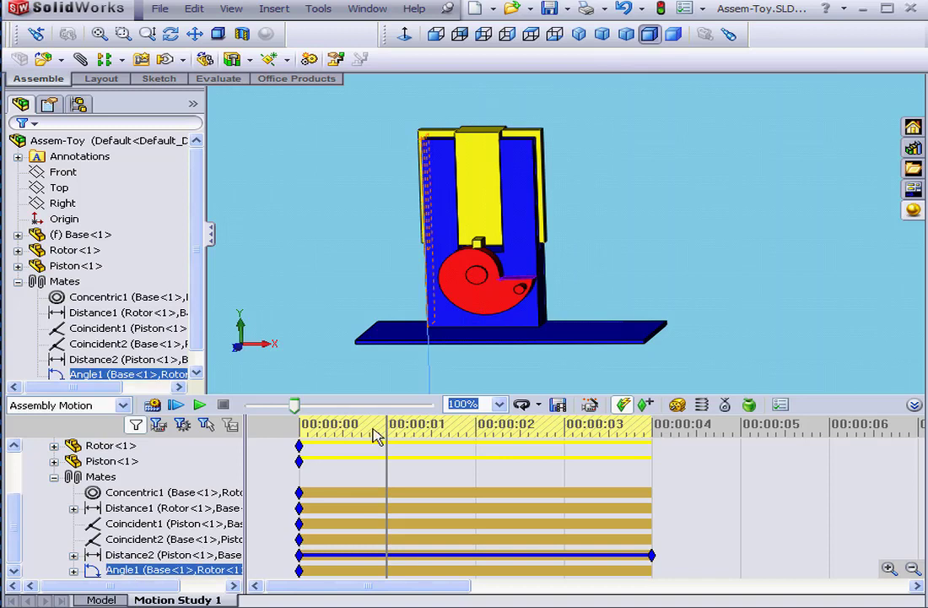
pyautogui.doubleClick(127, 572)
pyautogui.moveTo(154, 546); pyautogui.dragTo(552, 326)
pyautogui.moveTo(447, 353); pyautogui.dragTo(479, 356)
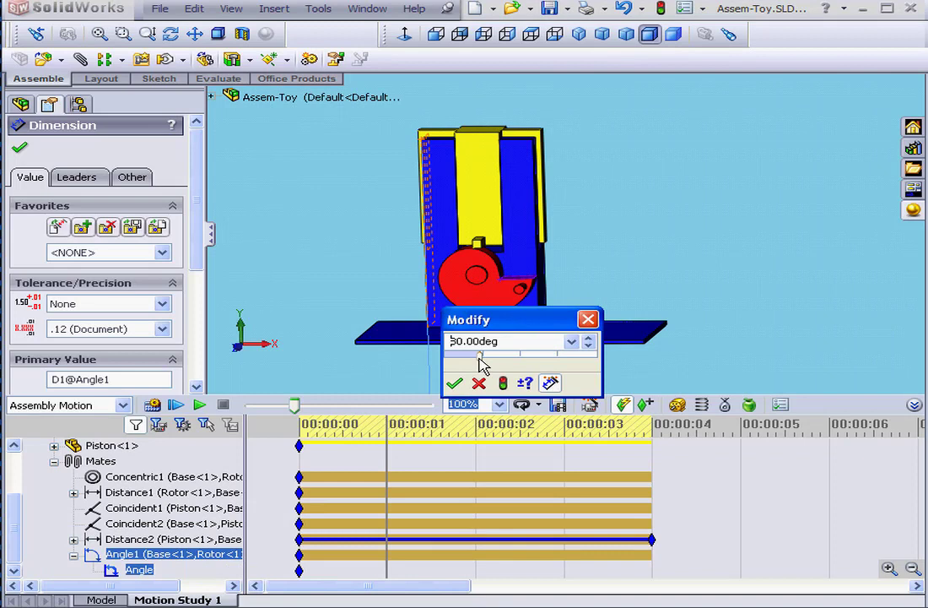
pyautogui.click(456, 384)
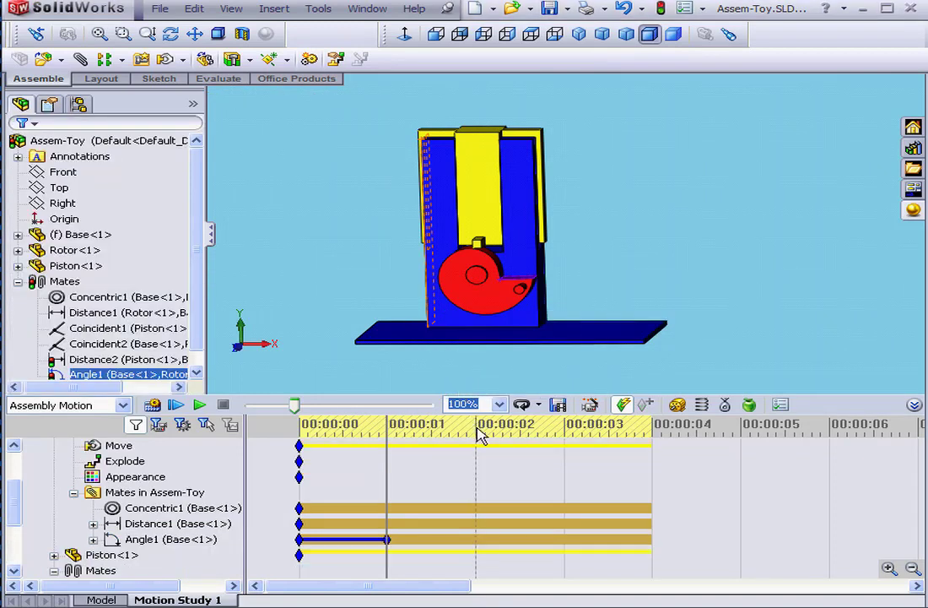
# - Key Angle1 at 180° at 2 seconds
pyautogui.click(475, 426)
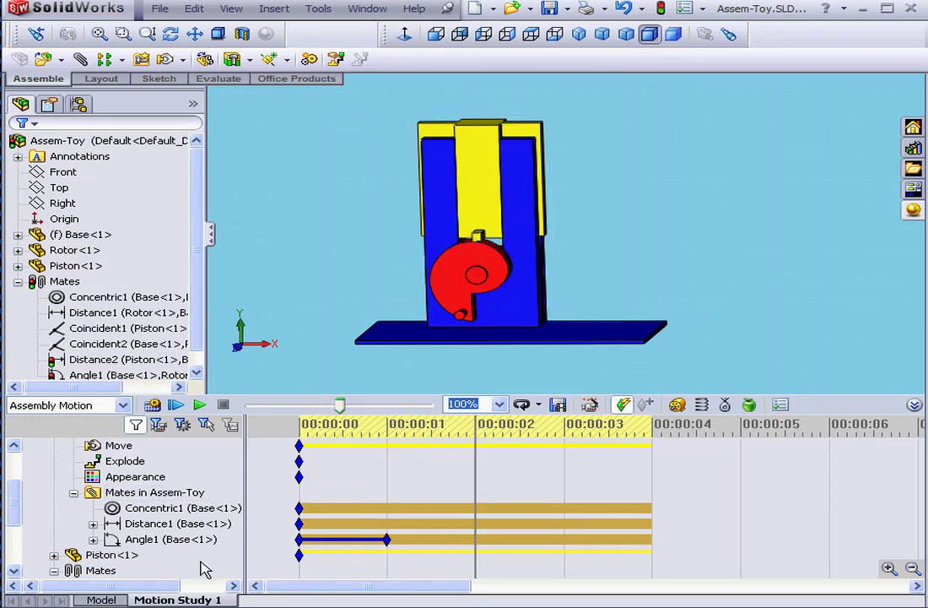
pyautogui.click(171, 540)
pyautogui.doubleClick(171, 539)
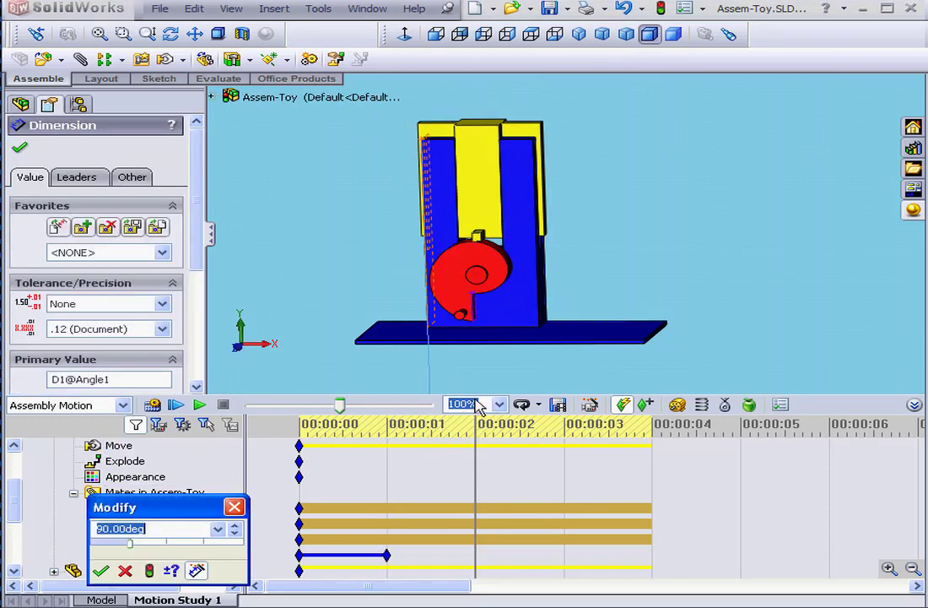
pyautogui.moveTo(182, 502); pyautogui.dragTo(632, 314)
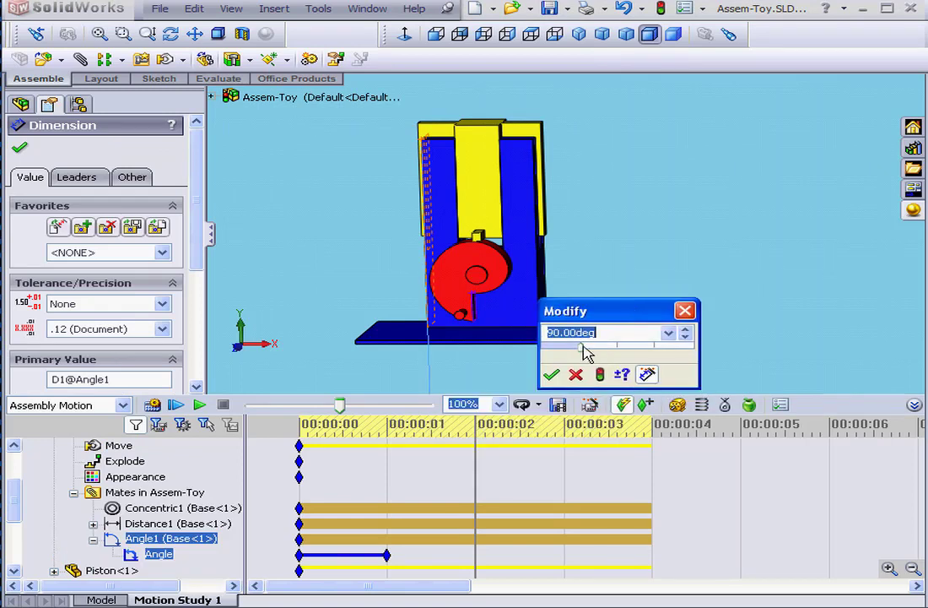
pyautogui.moveTo(586, 352); pyautogui.dragTo(618, 356)
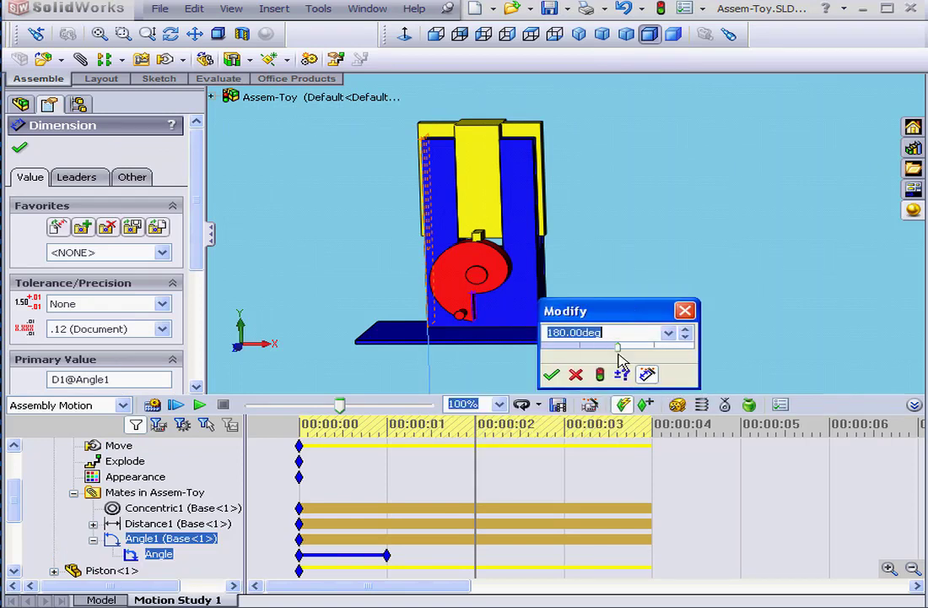
pyautogui.click(552, 374)
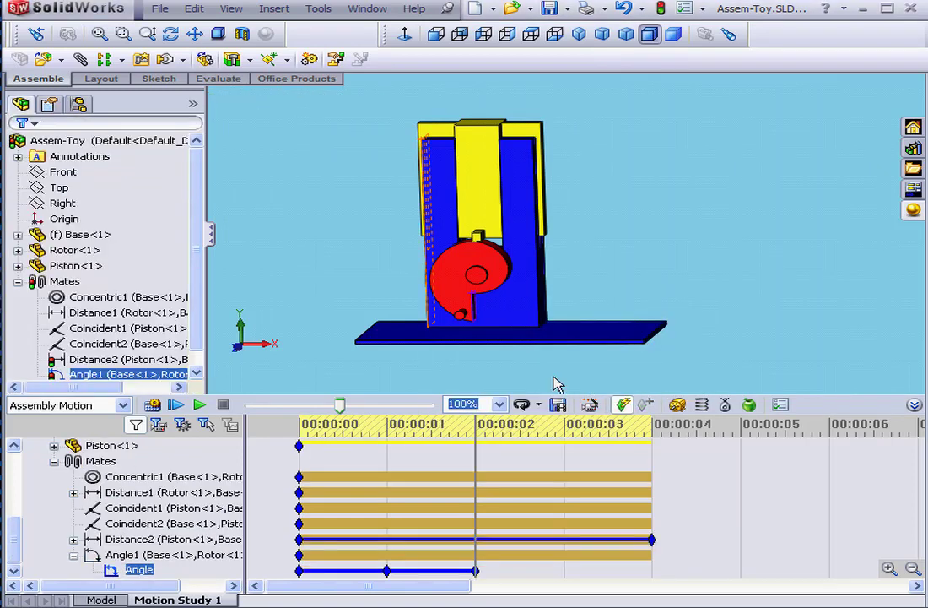
# - Key Angle1 at 270° at 3 seconds
pyautogui.moveTo(476, 423); pyautogui.dragTo(563, 426)
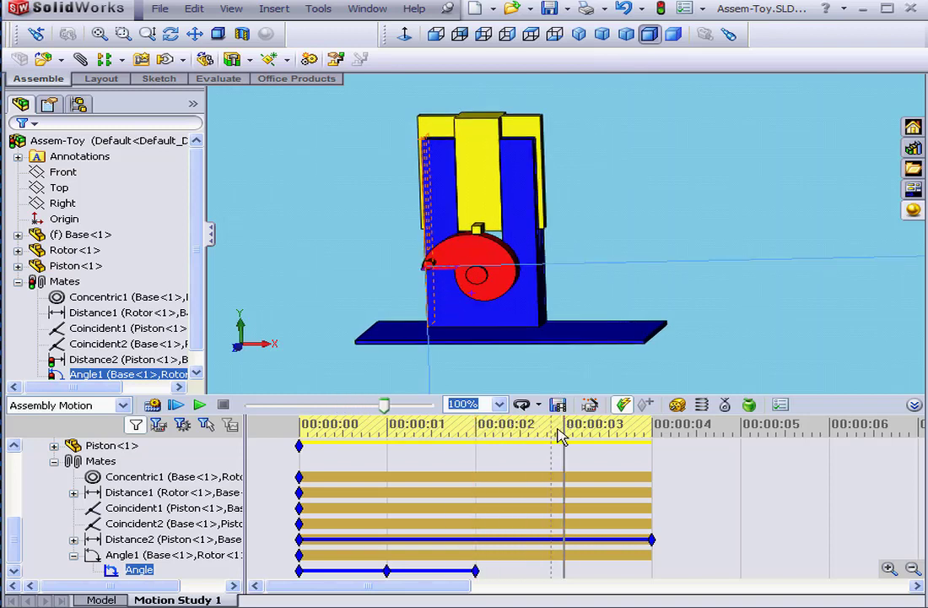
pyautogui.click(293, 541)
pyautogui.click(147, 571)
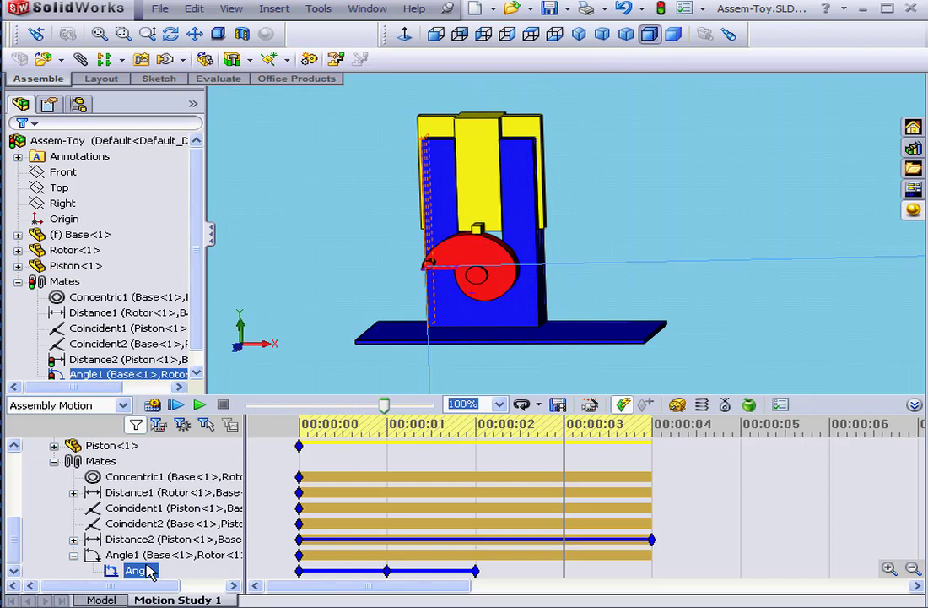
pyautogui.doubleClick(147, 571)
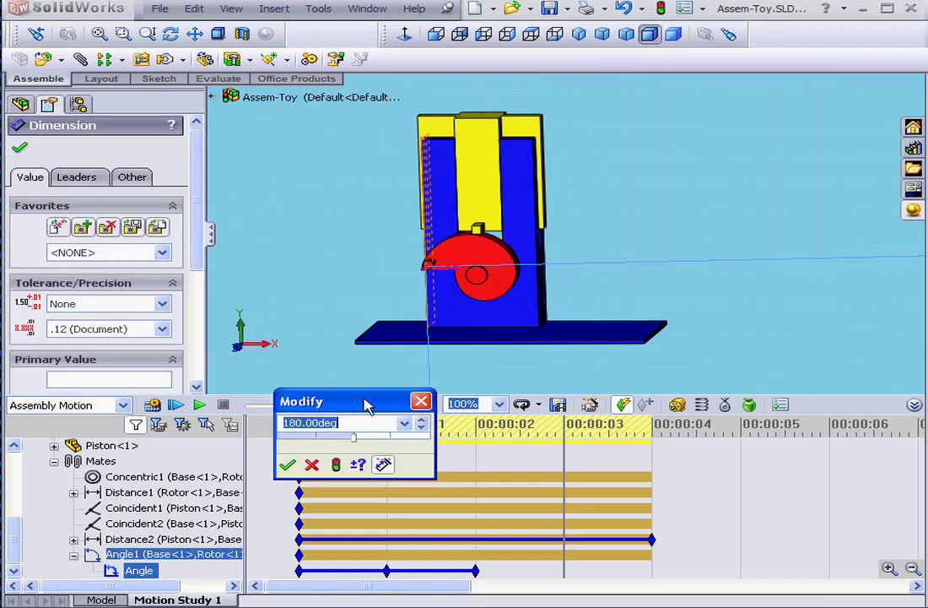
pyautogui.moveTo(365, 406); pyautogui.dragTo(467, 369)
pyautogui.moveTo(464, 411)
pyautogui.mouseDown()
pyautogui.moveTo(488, 409)
pyautogui.moveTo(490, 422)
pyautogui.mouseUp()
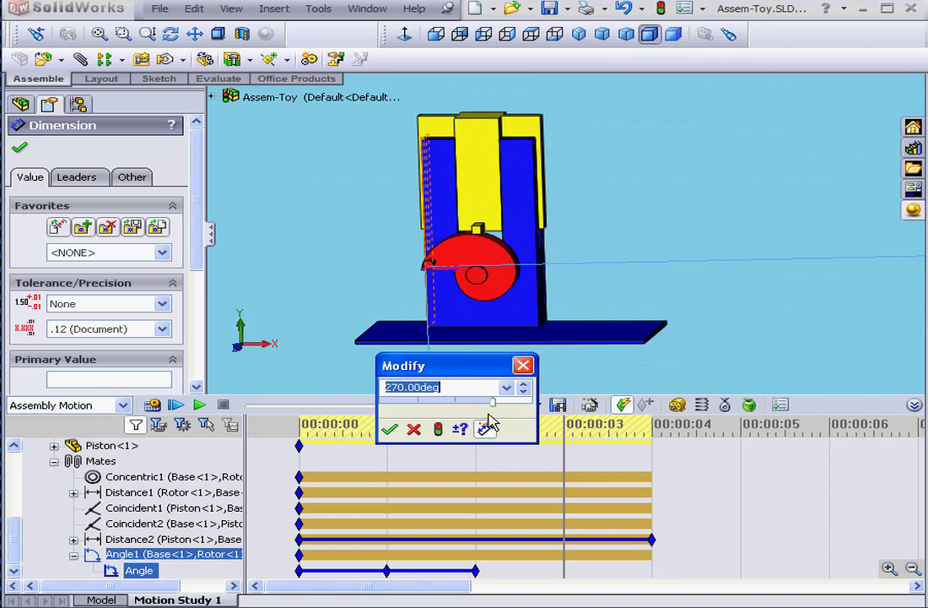
pyautogui.click(389, 429)
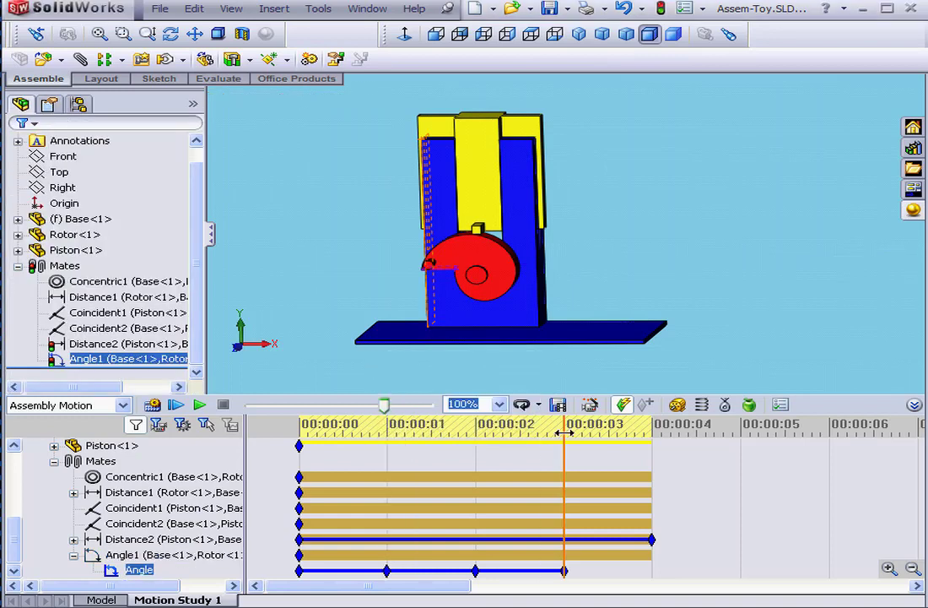
# - Key Angle1 at 360° at the 4-second end
pyautogui.moveTo(564, 428); pyautogui.dragTo(652, 428)
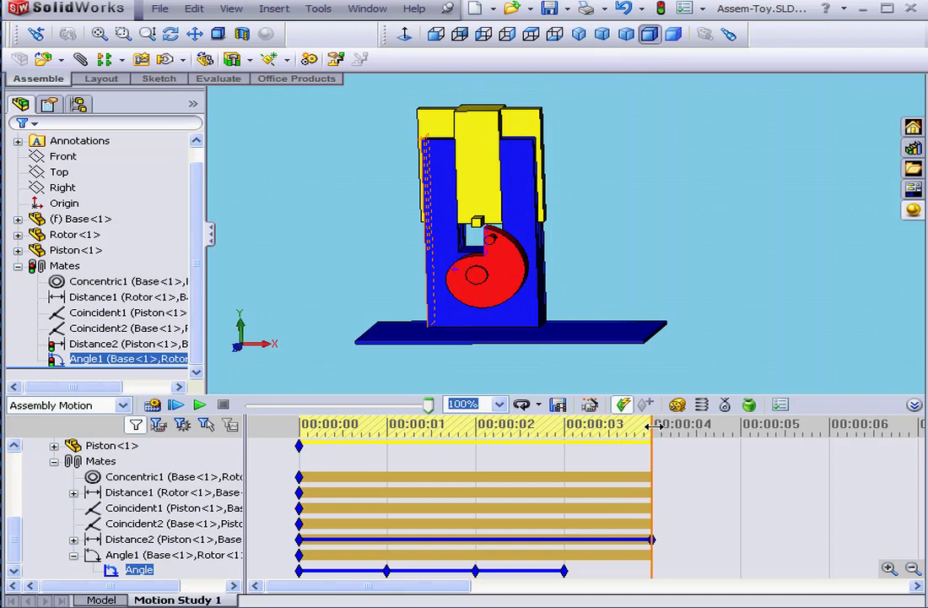
pyautogui.doubleClick(141, 570)
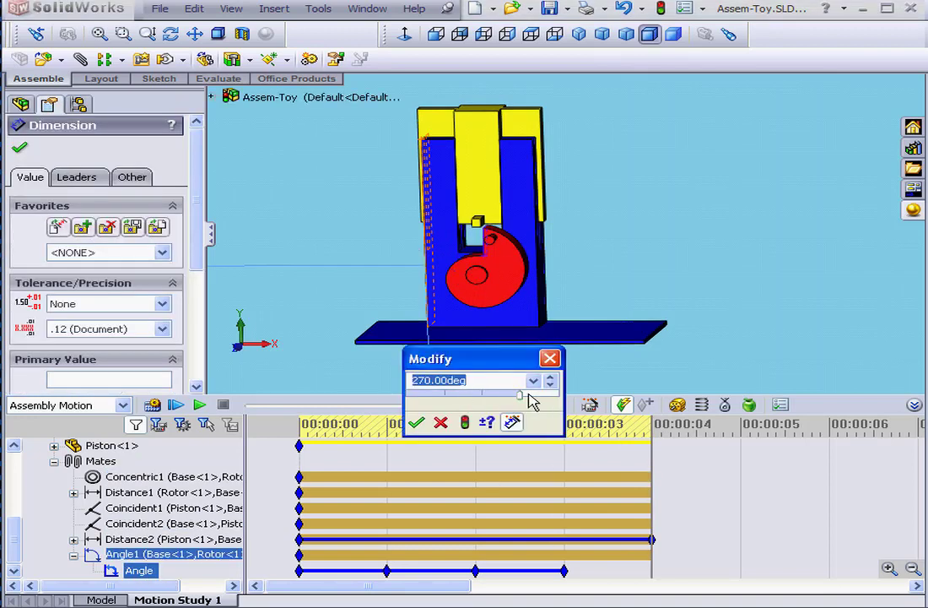
pyautogui.write('360')
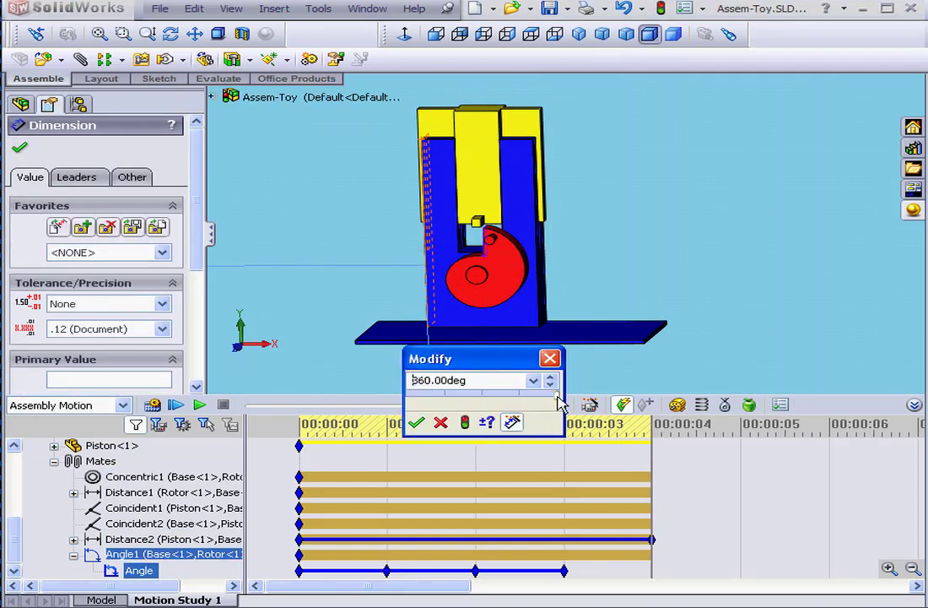
pyautogui.click(418, 424)
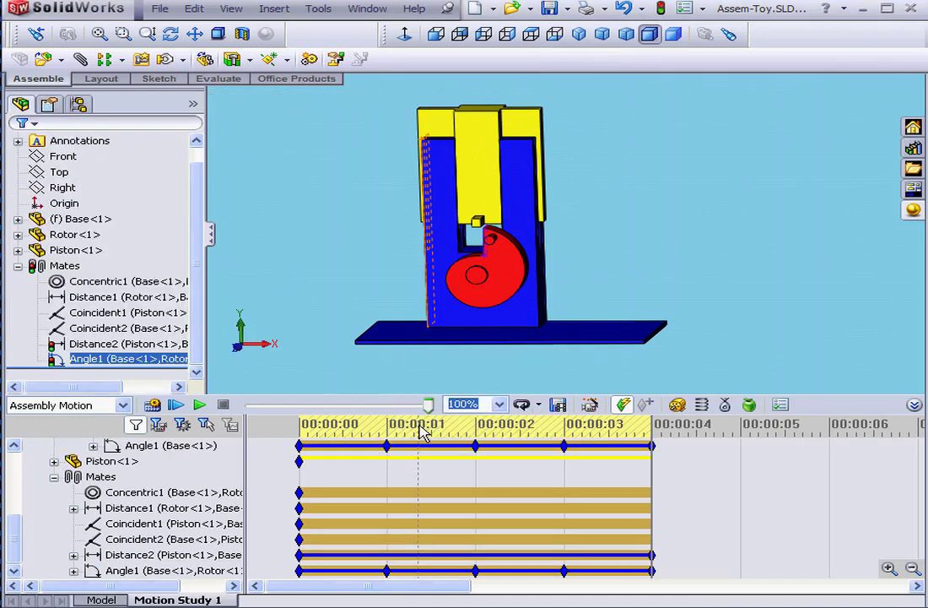
pyautogui.click(152, 405)
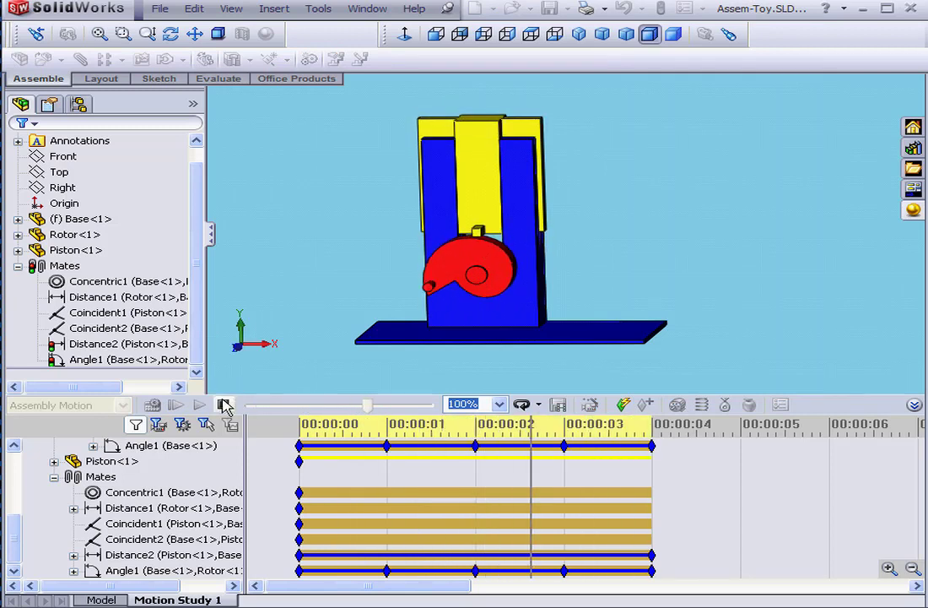
pyautogui.click(224, 405)
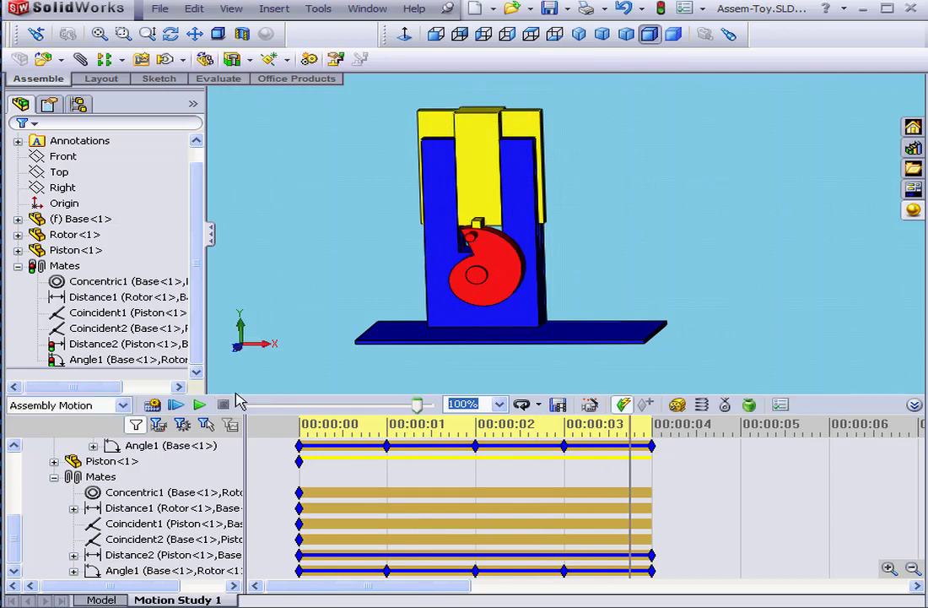
pyautogui.click(455, 508)
pyautogui.click(652, 572)
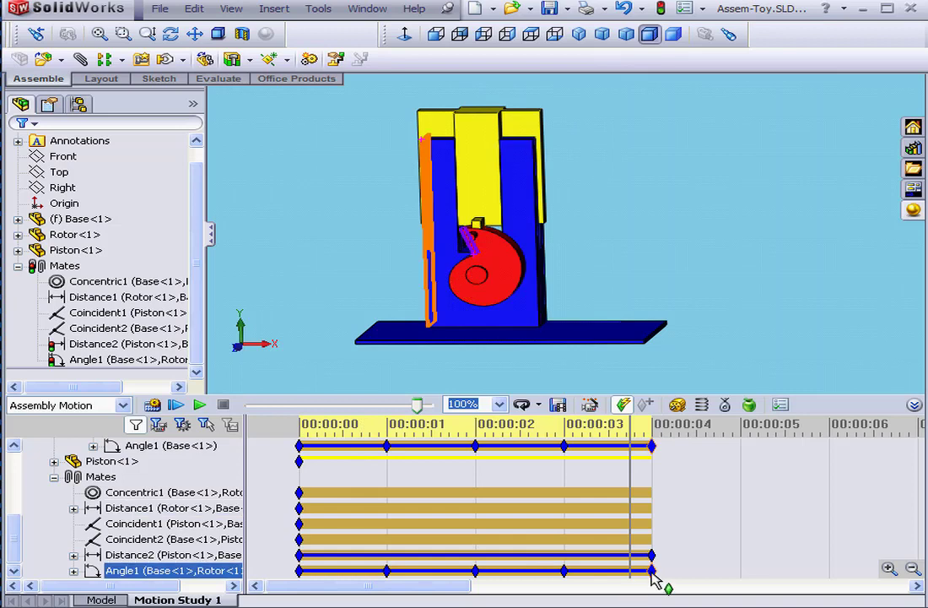
# - Change Angle1's 4-second key value to 0°
pyautogui.click(652, 573)
pyautogui.doubleClick(652, 571)
pyautogui.moveTo(647, 532); pyautogui.dragTo(739, 371)
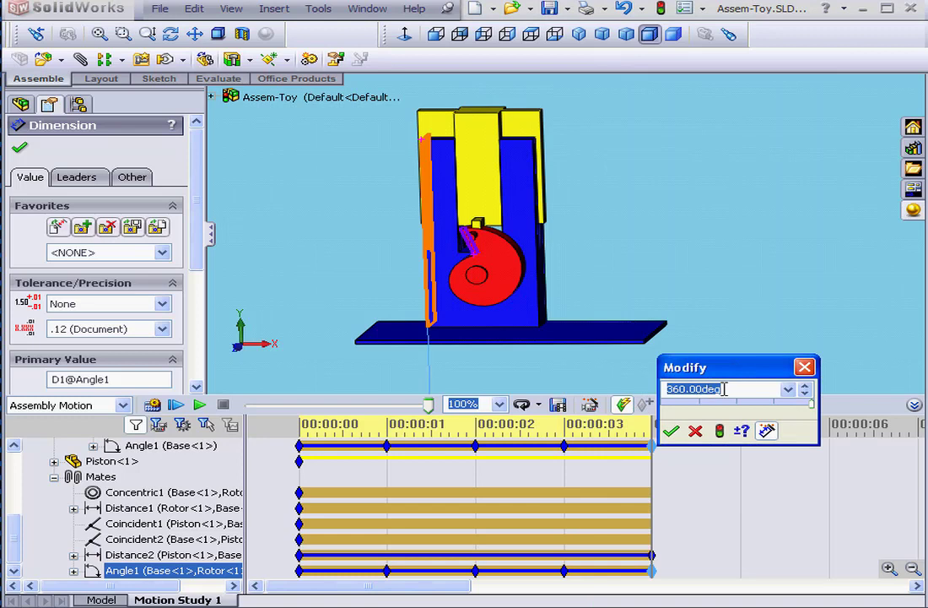
pyautogui.write('0')
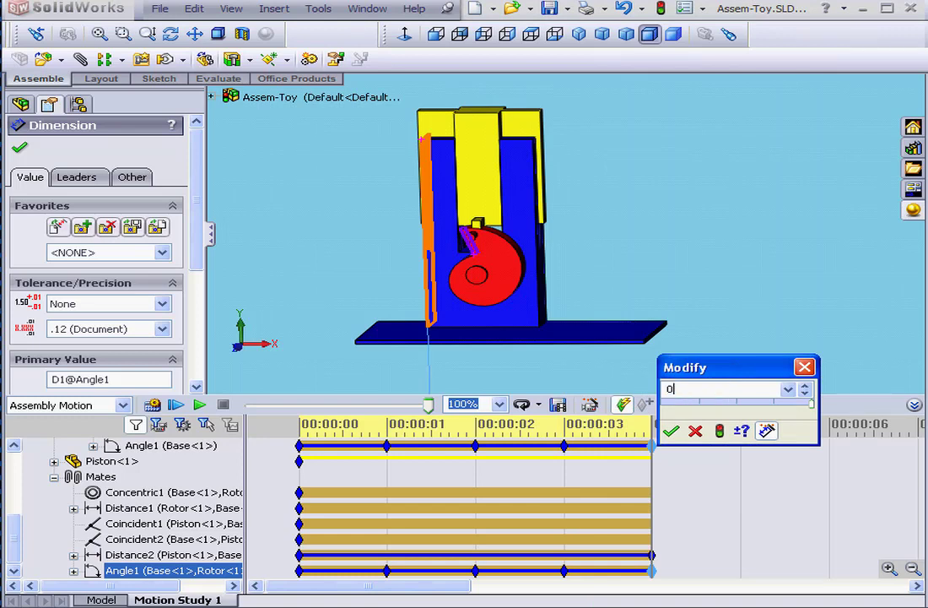
pyautogui.click(671, 430)
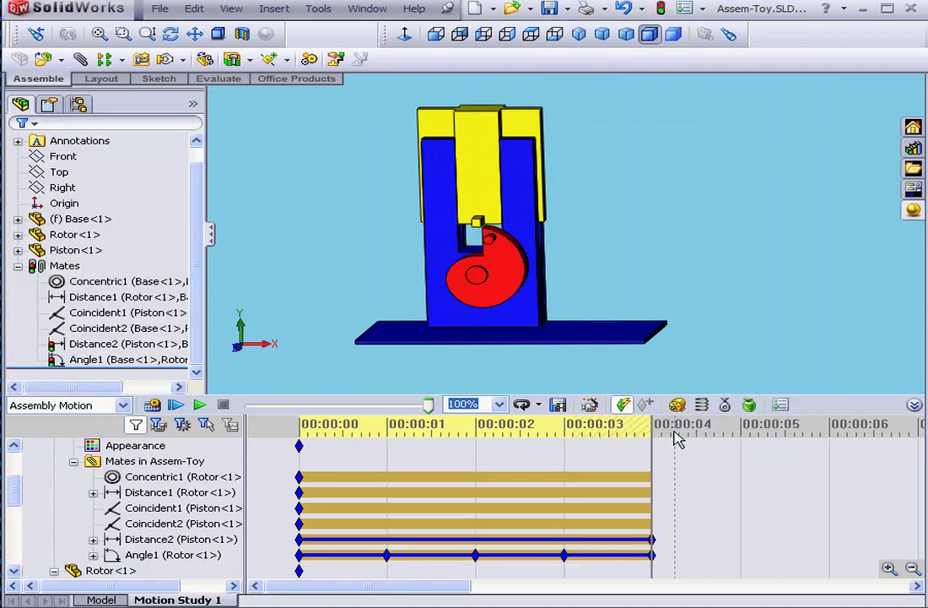
# - Recalculate and play the motion study, stop it, and scrub to about 3.4 seconds
pyautogui.click(155, 405)
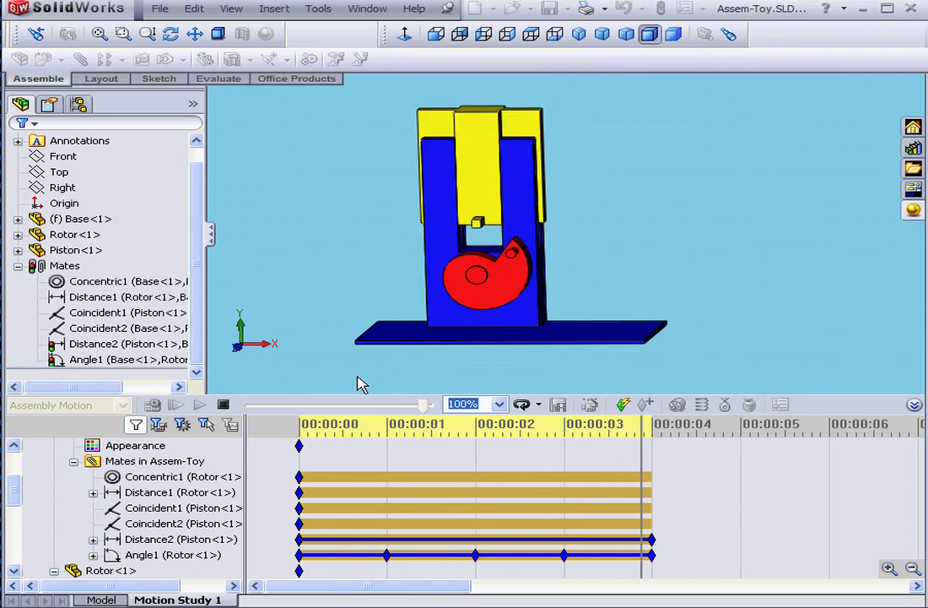
pyautogui.click(223, 405)
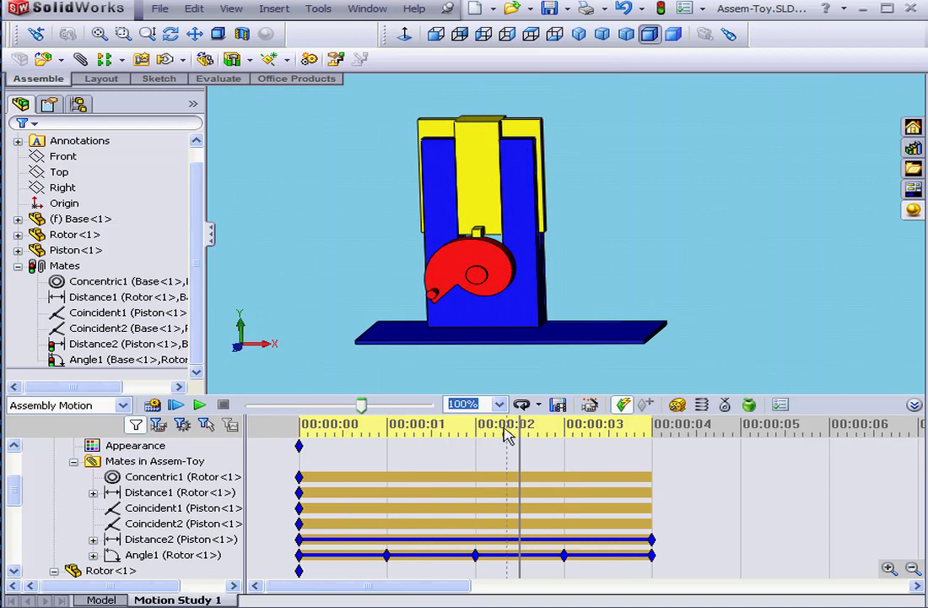
pyautogui.moveTo(518, 435); pyautogui.dragTo(341, 432)
# - Set Angle1's 4-second key back to 360° with the thumbwheel and recalculate the motion study
pyautogui.click(671, 555)
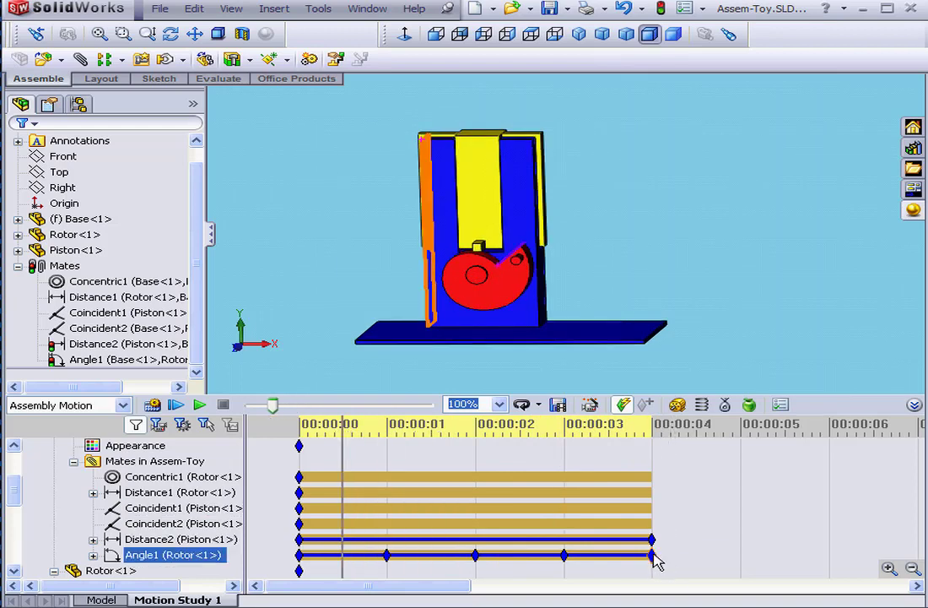
pyautogui.click(653, 554)
pyautogui.click(642, 422)
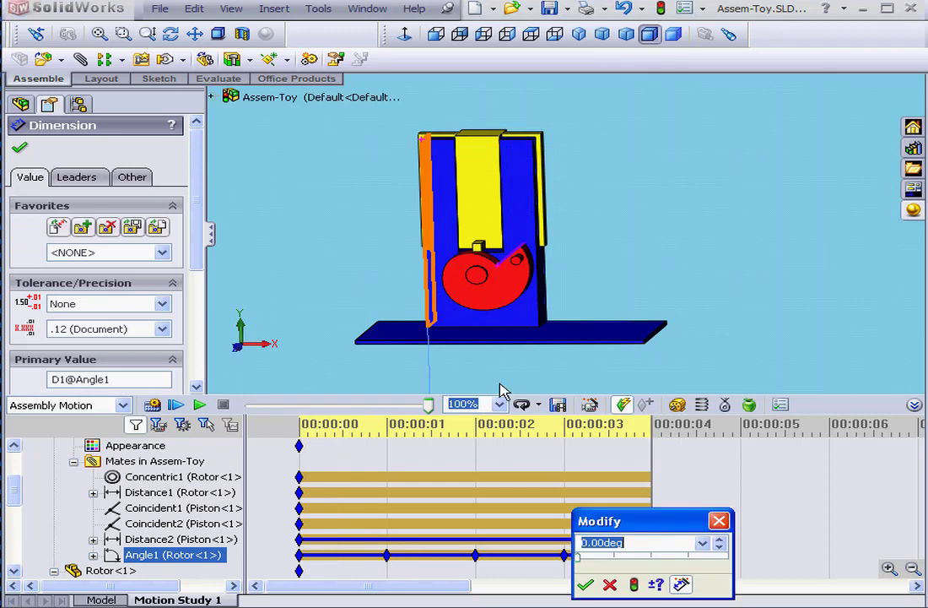
pyautogui.moveTo(582, 564); pyautogui.dragTo(736, 576)
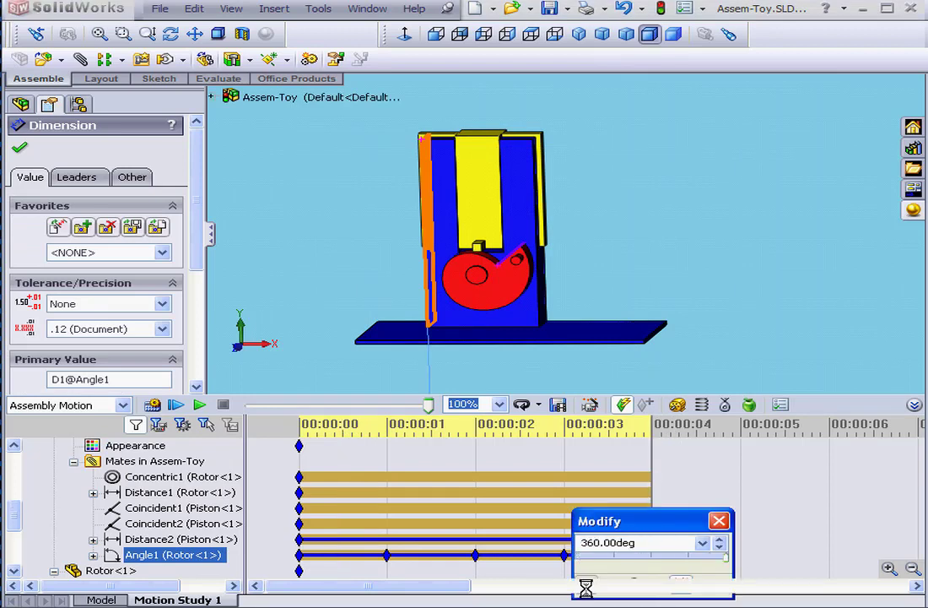
pyautogui.click(586, 585)
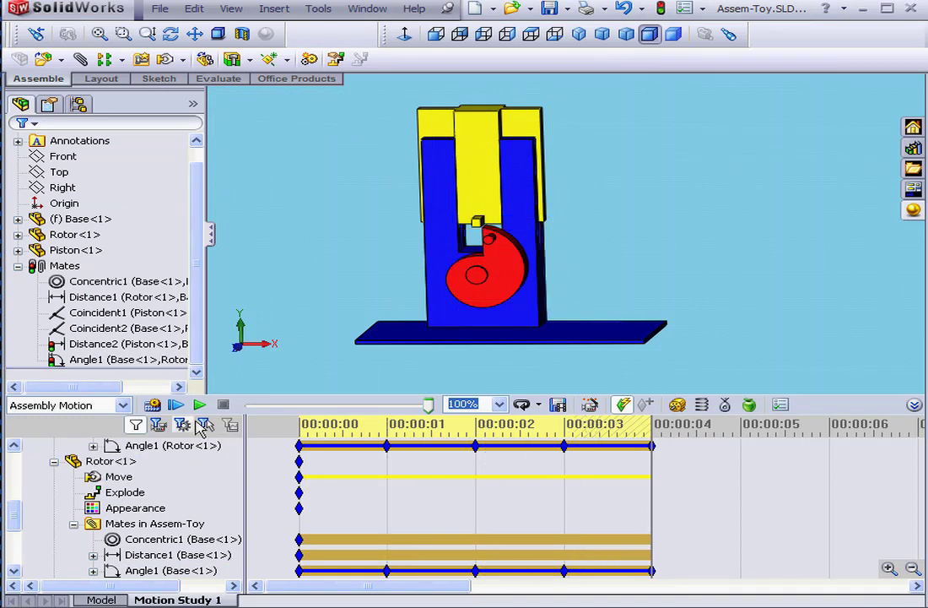
pyautogui.click(155, 403)
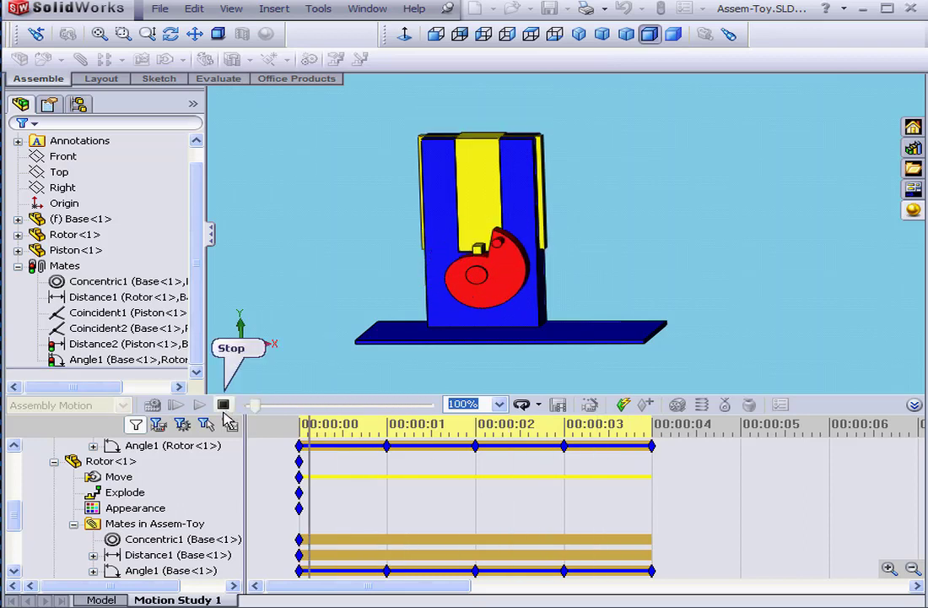
# - Stop playback, rewind to 0 s, and turn the rotor so its notch points upward
pyautogui.click(225, 408)
pyautogui.moveTo(497, 439); pyautogui.dragTo(305, 431)
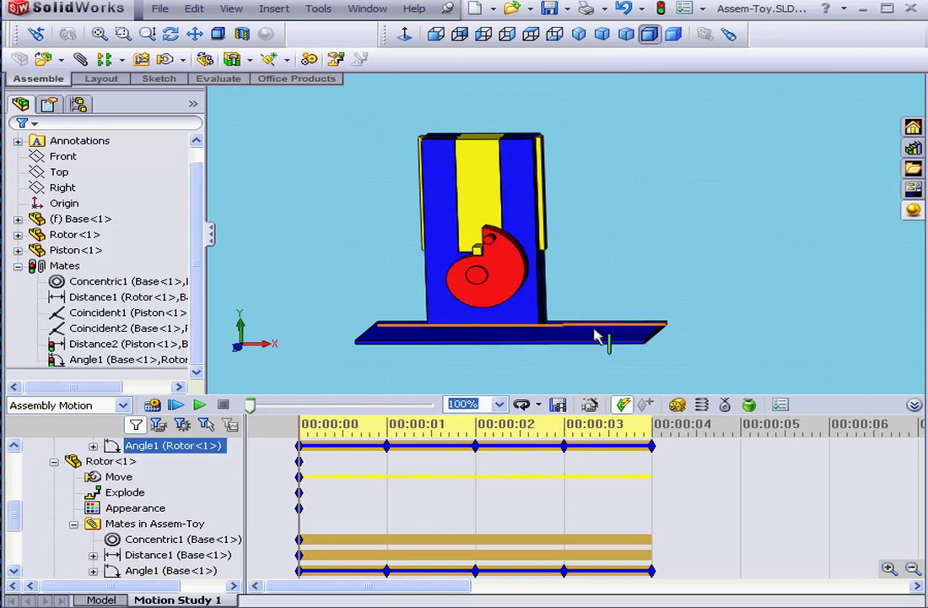
pyautogui.moveTo(484, 228); pyautogui.dragTo(486, 251)
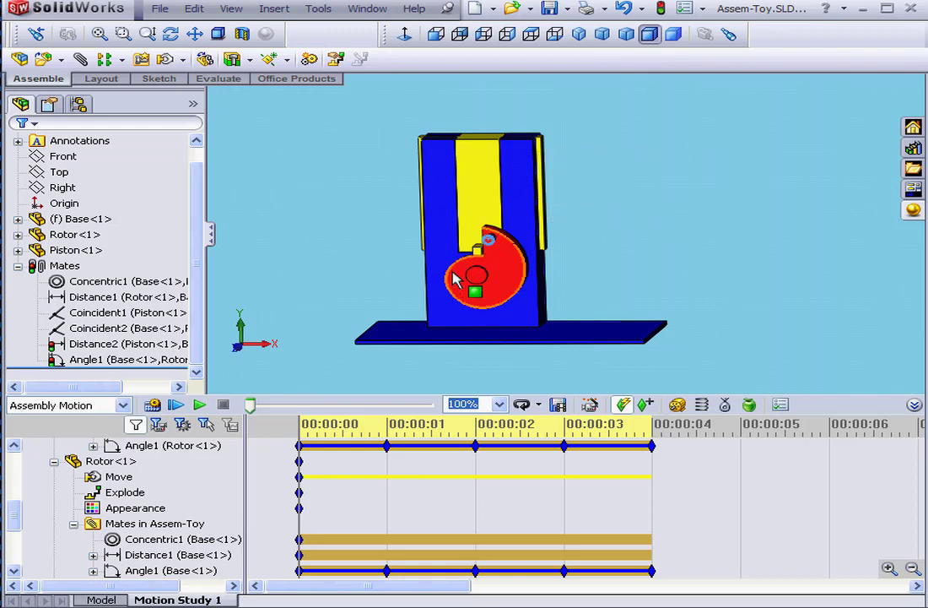
pyautogui.moveTo(456, 279); pyautogui.dragTo(532, 363)
# - Select Angle1 and check its keypoint values on the timeline
pyautogui.click(649, 554)
pyautogui.click(655, 571)
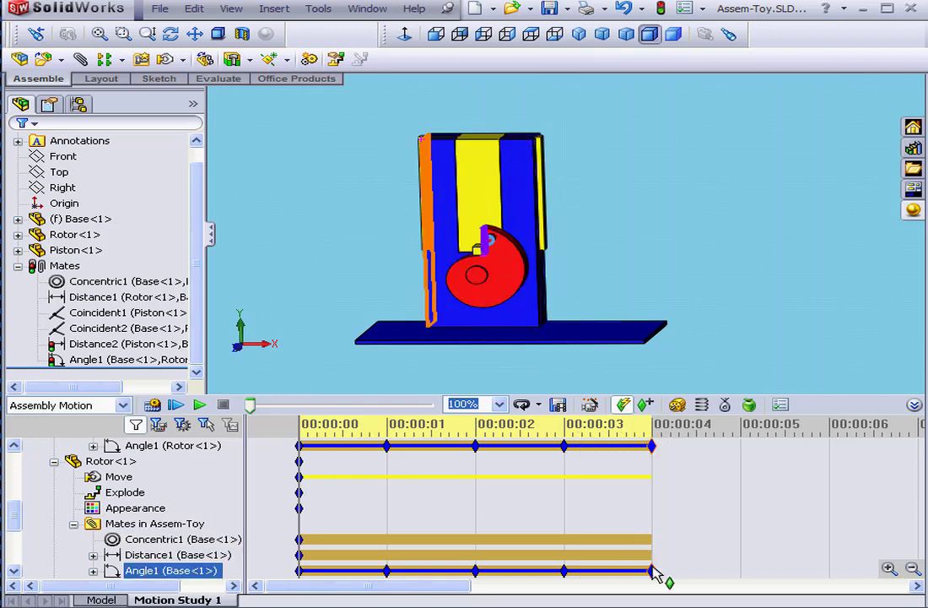
pyautogui.moveTo(655, 572)
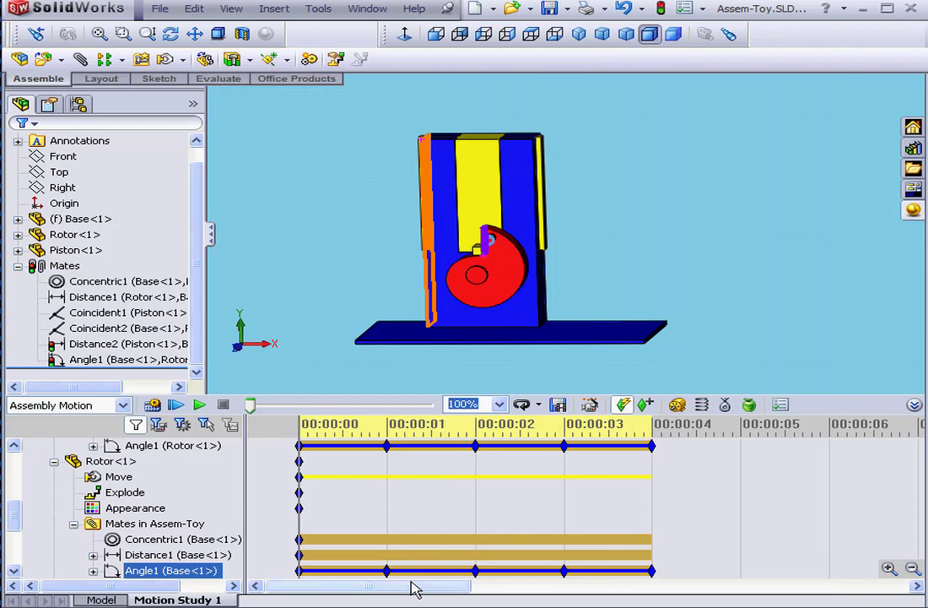
pyautogui.moveTo(301, 573)
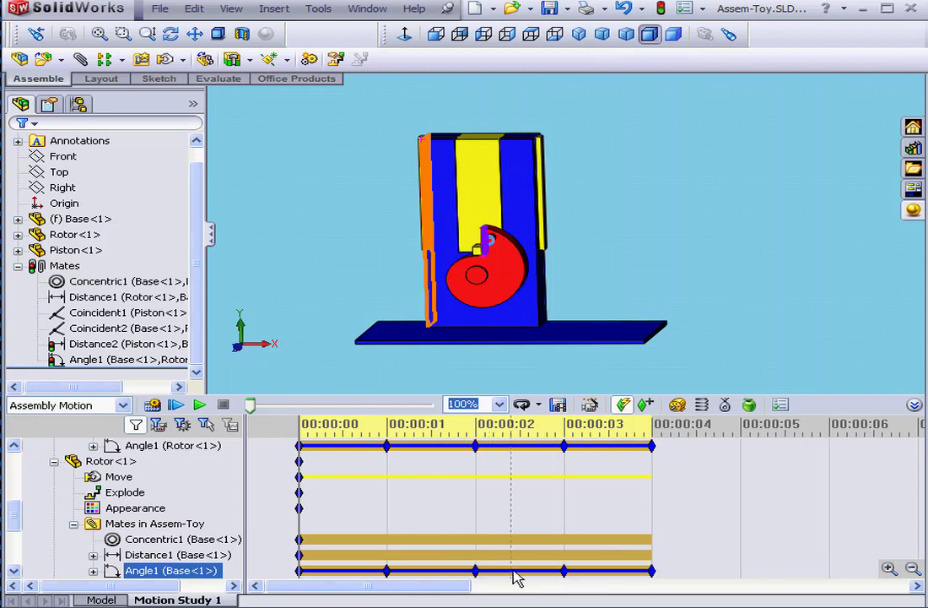
# - Retime Angle1's keys, moving the 1 s key to about 0.5 s and the 2 s key to about 2.5 s
pyautogui.moveTo(386, 444); pyautogui.dragTo(342, 446)
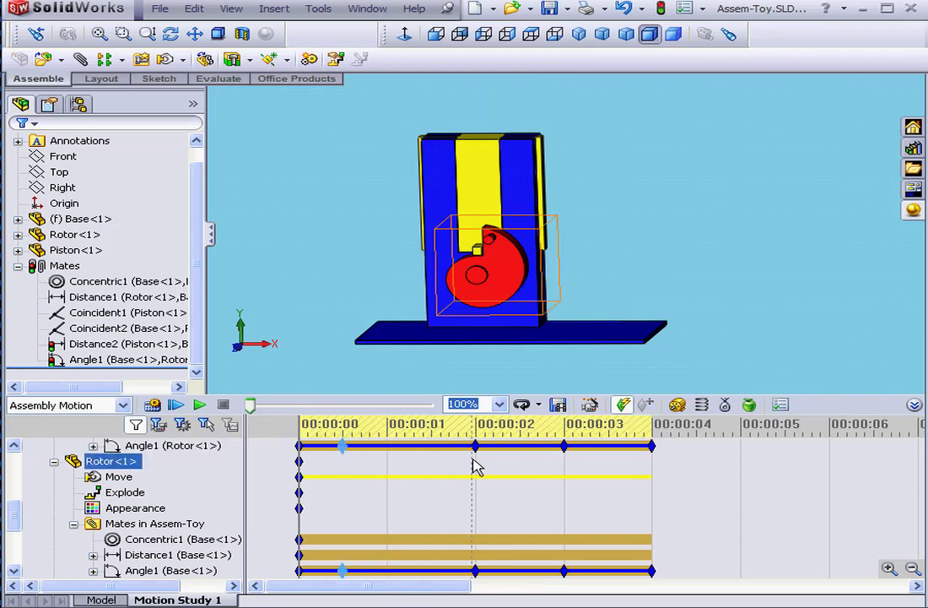
pyautogui.moveTo(476, 445); pyautogui.dragTo(607, 454)
pyautogui.moveTo(18, 520); pyautogui.dragTo(17, 479)
# - Collapse the Base and Rotor rows in the MotionManager tree and scroll down to Angle1's row
pyautogui.click(54, 462)
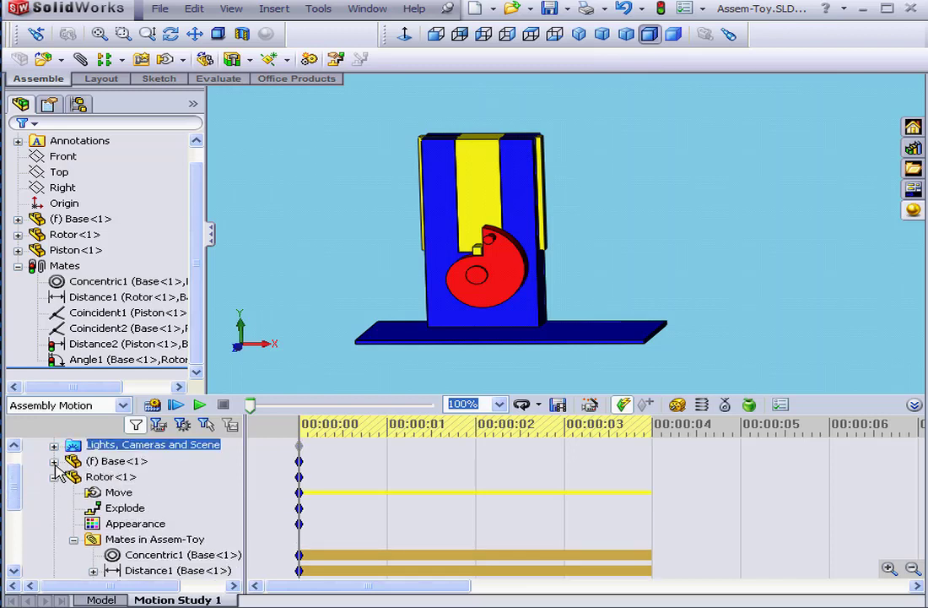
pyautogui.click(54, 477)
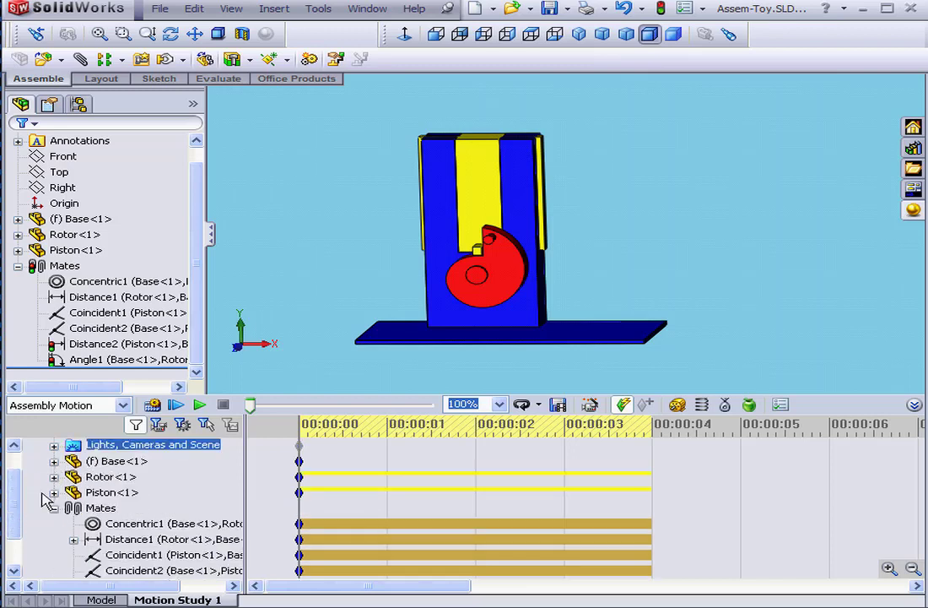
pyautogui.scroll(-1, 36, 514)
pyautogui.click(118, 478)
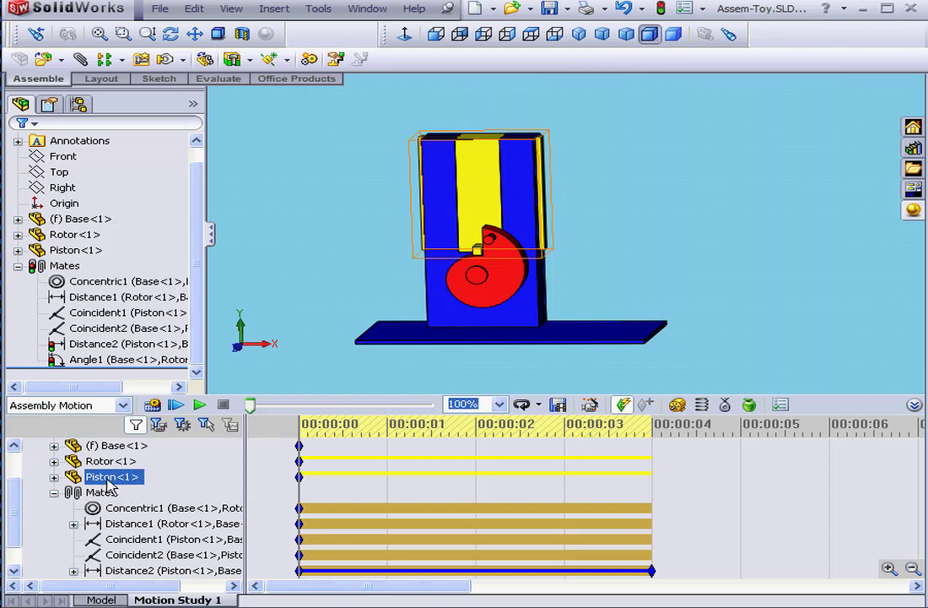
pyautogui.moveTo(17, 504); pyautogui.dragTo(16, 526)
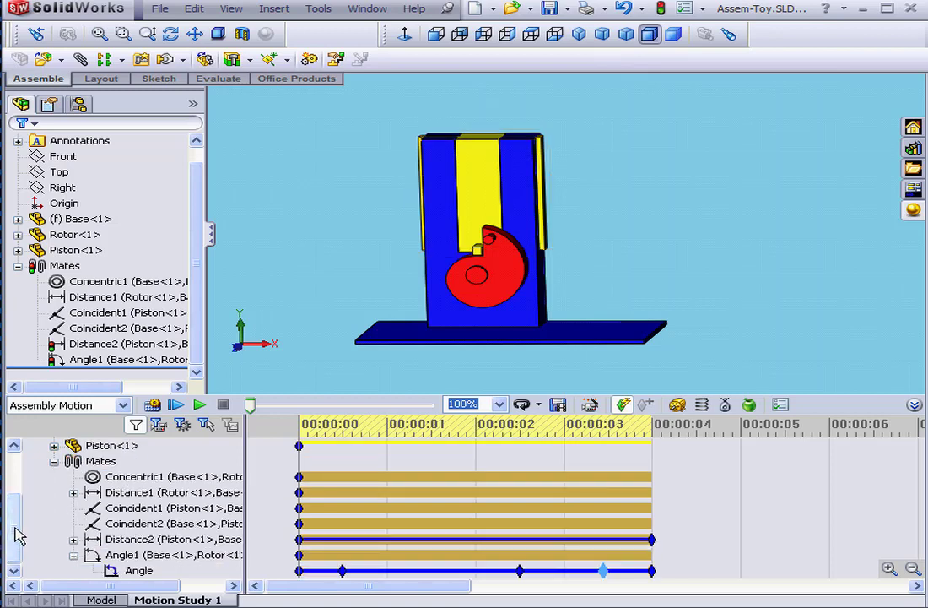
# - Clear the selection, then recalculate the motion study and stop playback with the rotor mid-turn
pyautogui.click(218, 555)
pyautogui.click(347, 541)
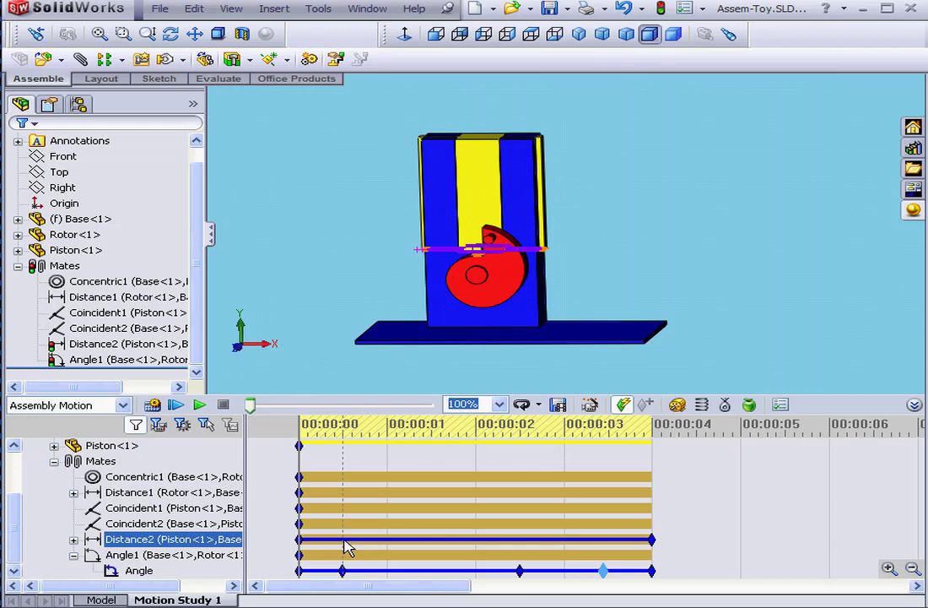
pyautogui.press('Escape')
pyautogui.click(153, 406)
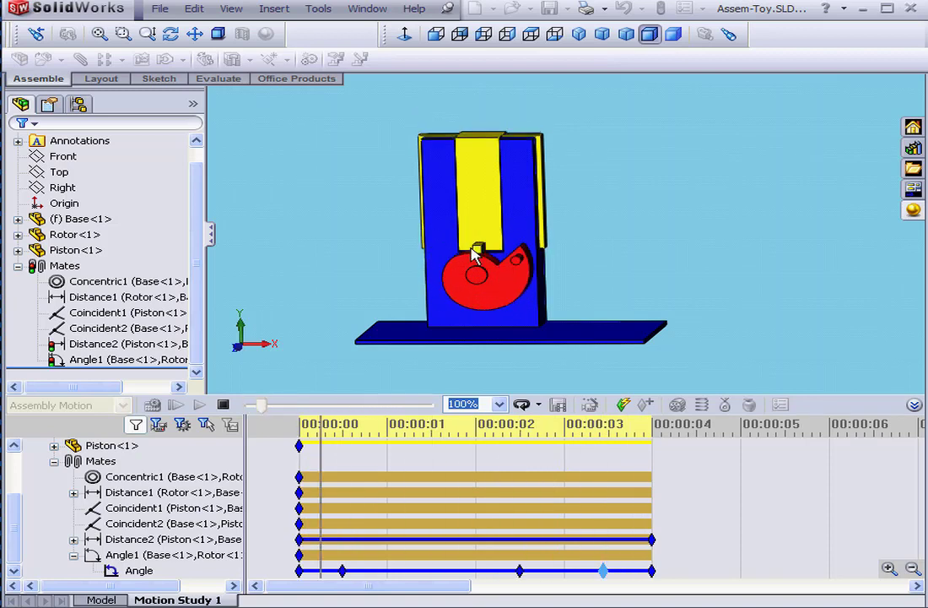
pyautogui.click(223, 406)
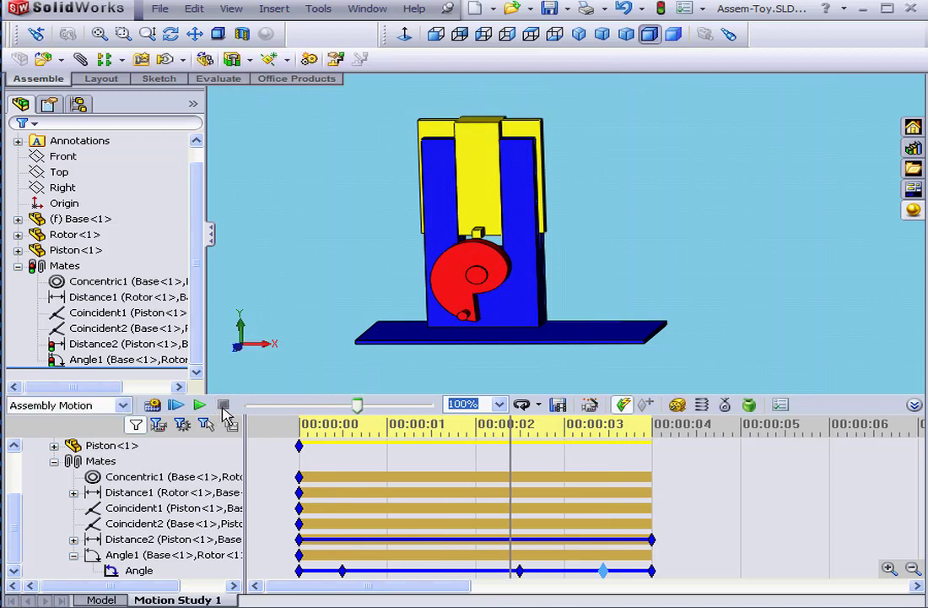